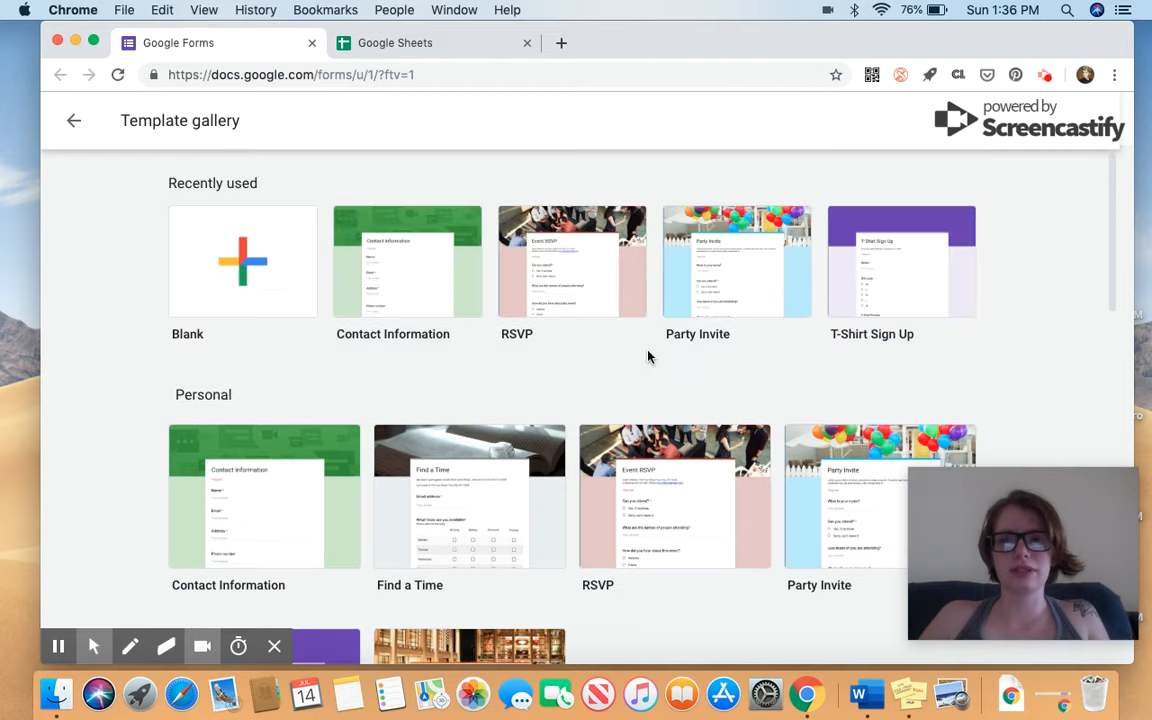
scroll(648, 357, "down", 5)
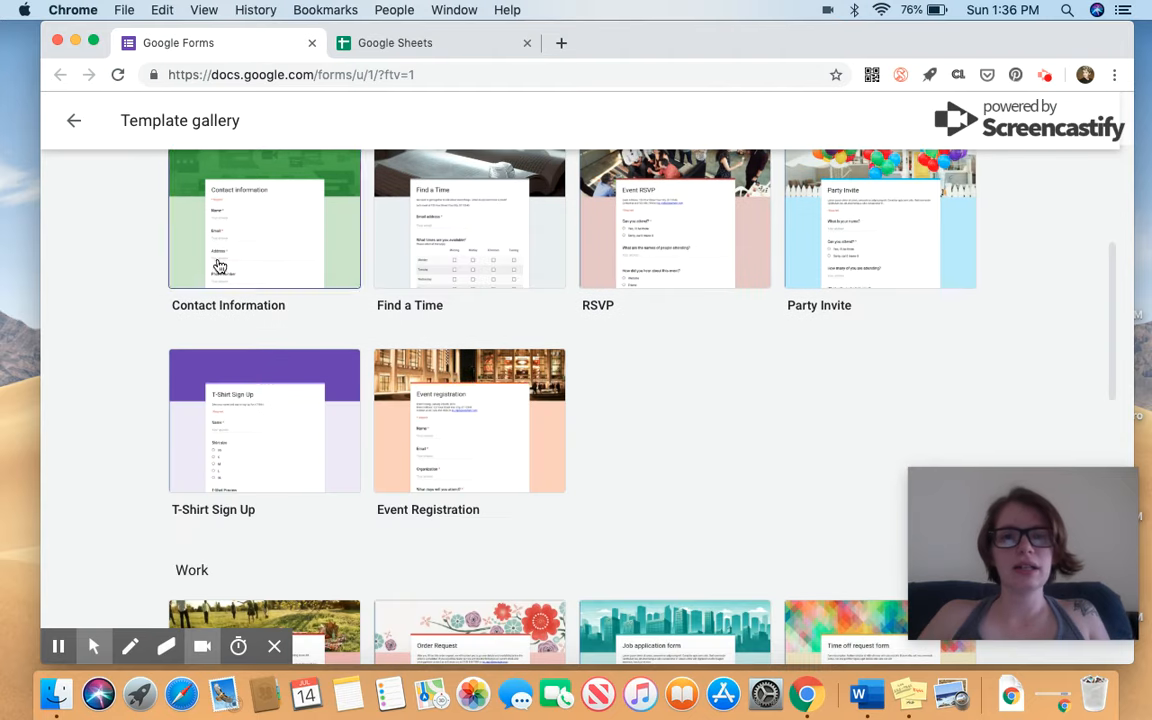
scroll(253, 282, "up", 1)
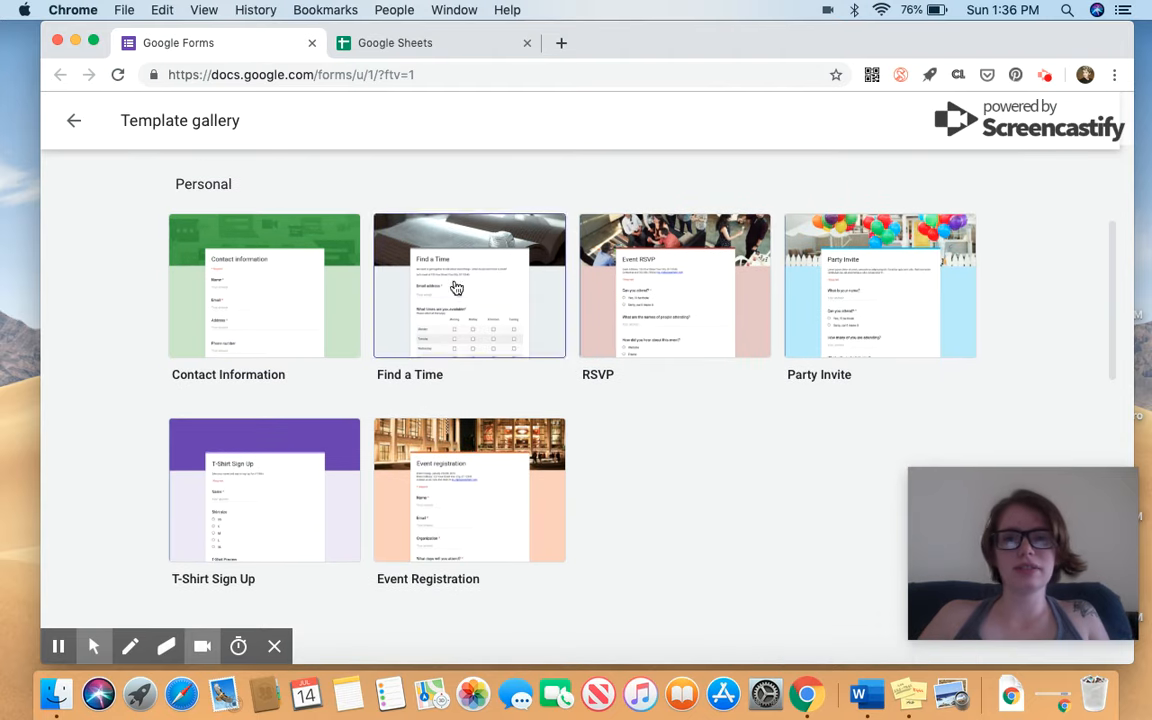
scroll(527, 514, "down", 8)
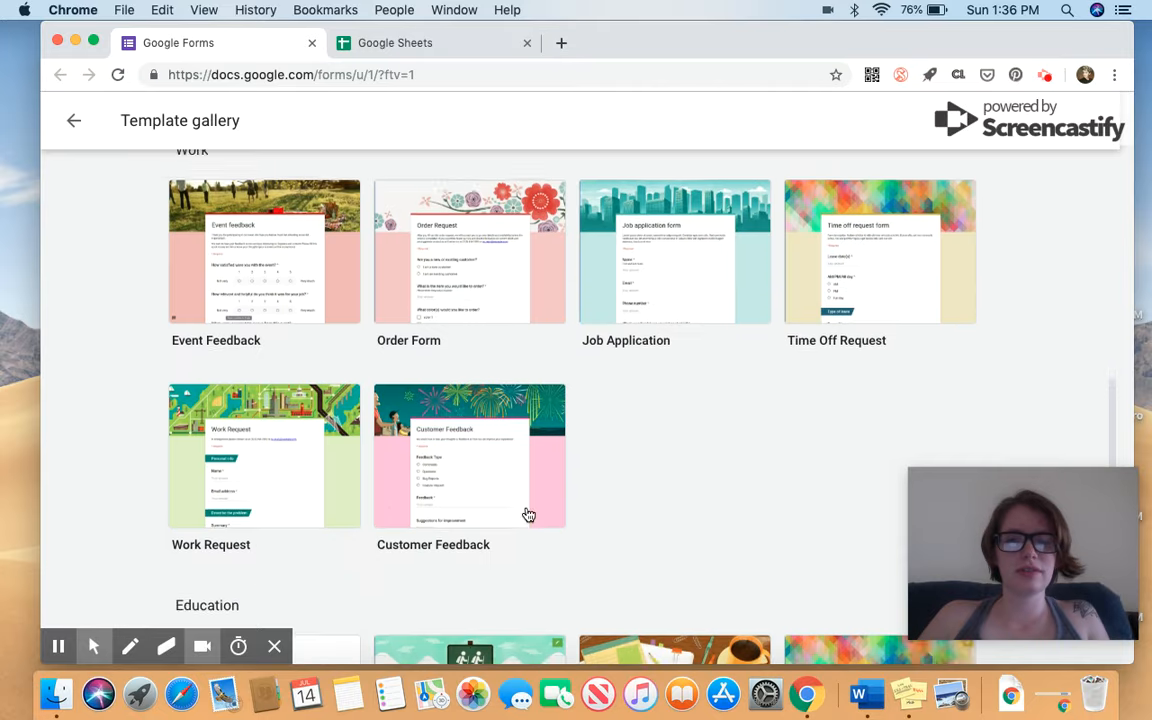
scroll(528, 514, "up", 1)
scroll(529, 514, "down", 1)
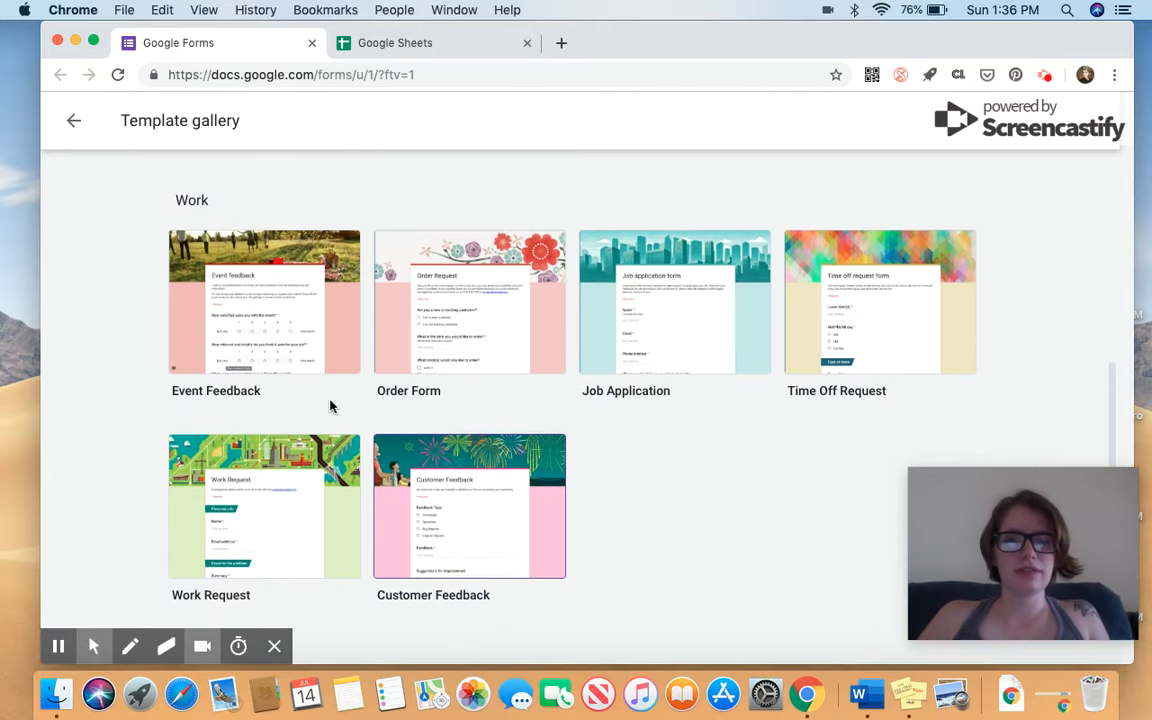
scroll(636, 418, "down", 2)
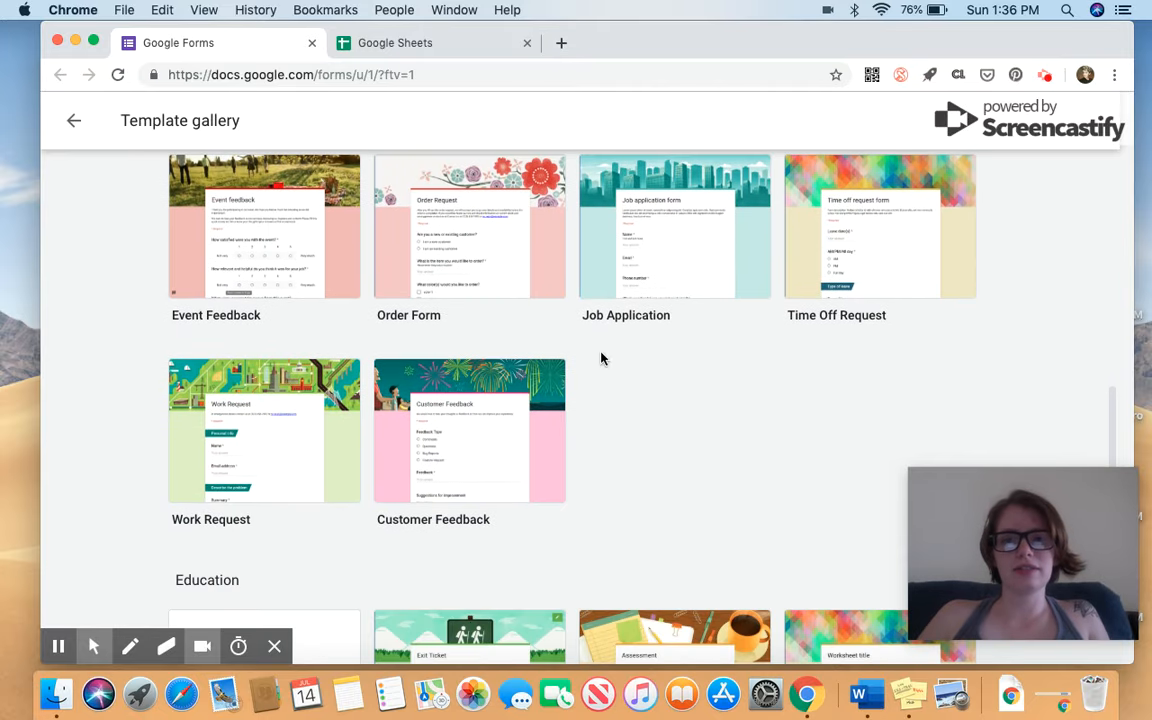
scroll(625, 335, "down", 9)
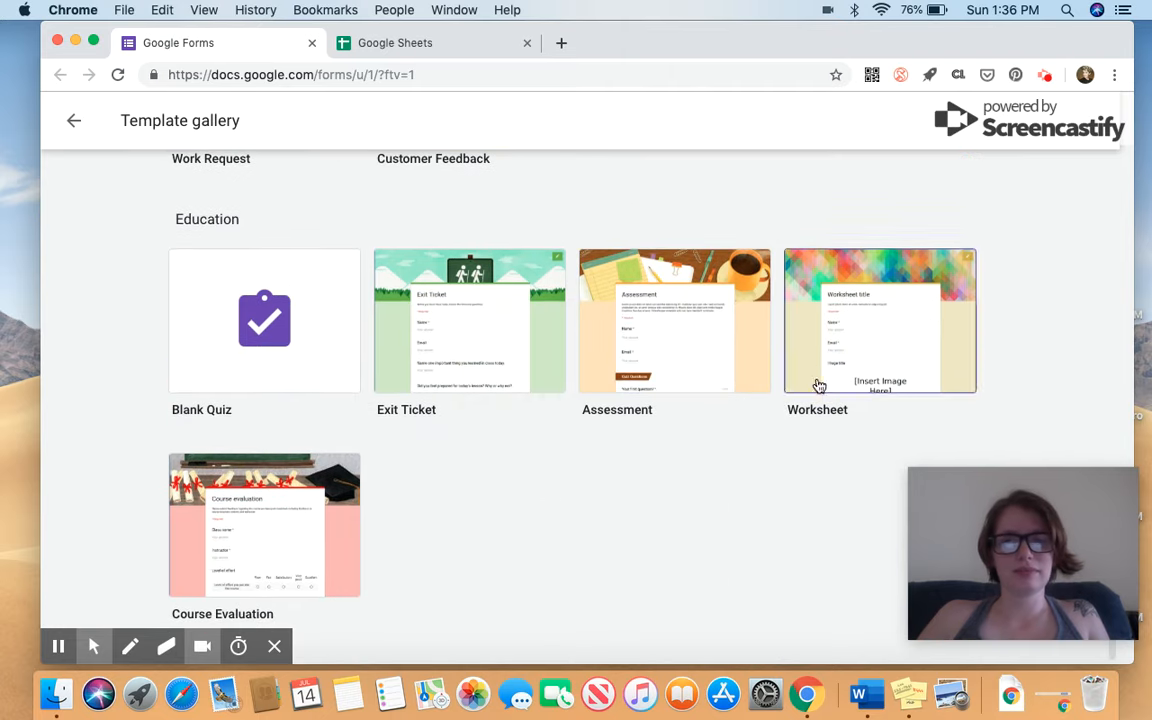
scroll(445, 549, "up", 15)
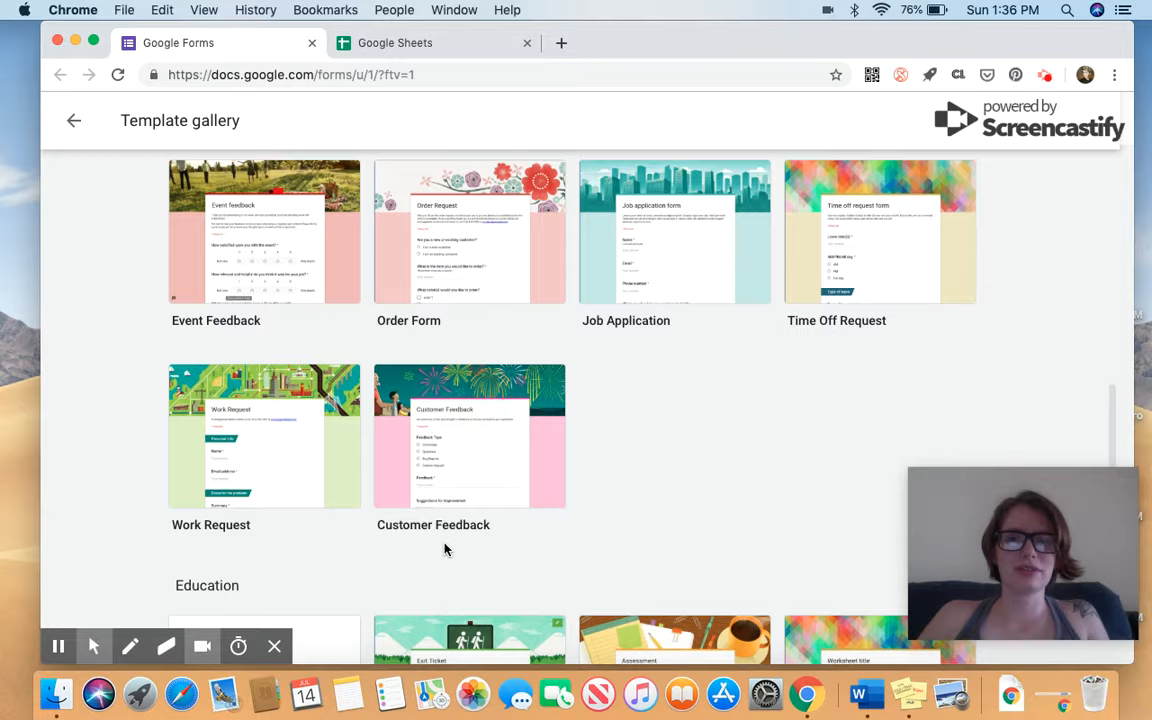
scroll(446, 551, "up", 10)
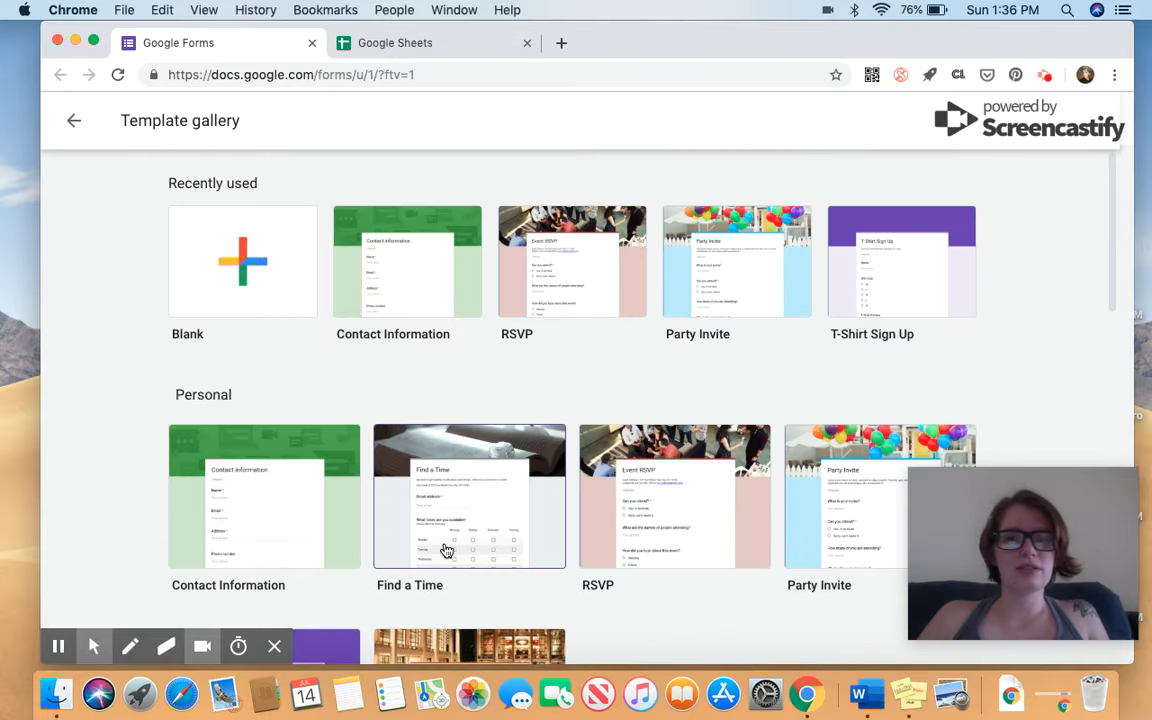
Create a blank form, dismiss the intro, and title it 'Lace Wanderer Vest Test'.
left_click(238, 285)
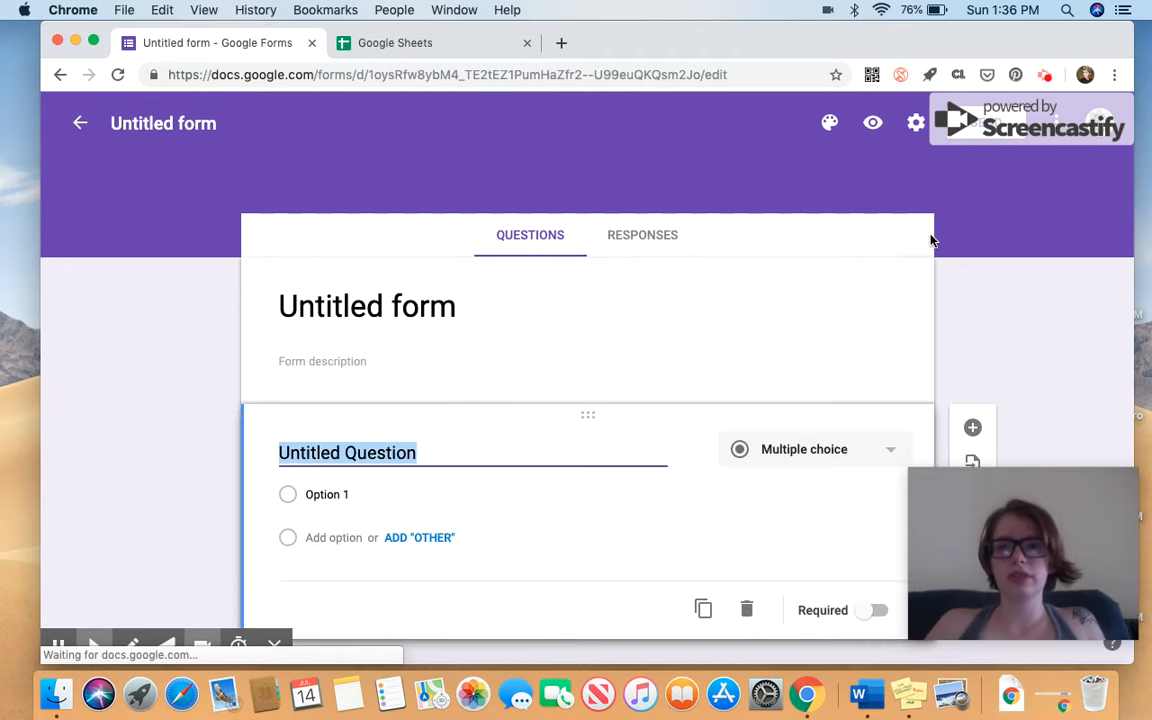
left_click(594, 448)
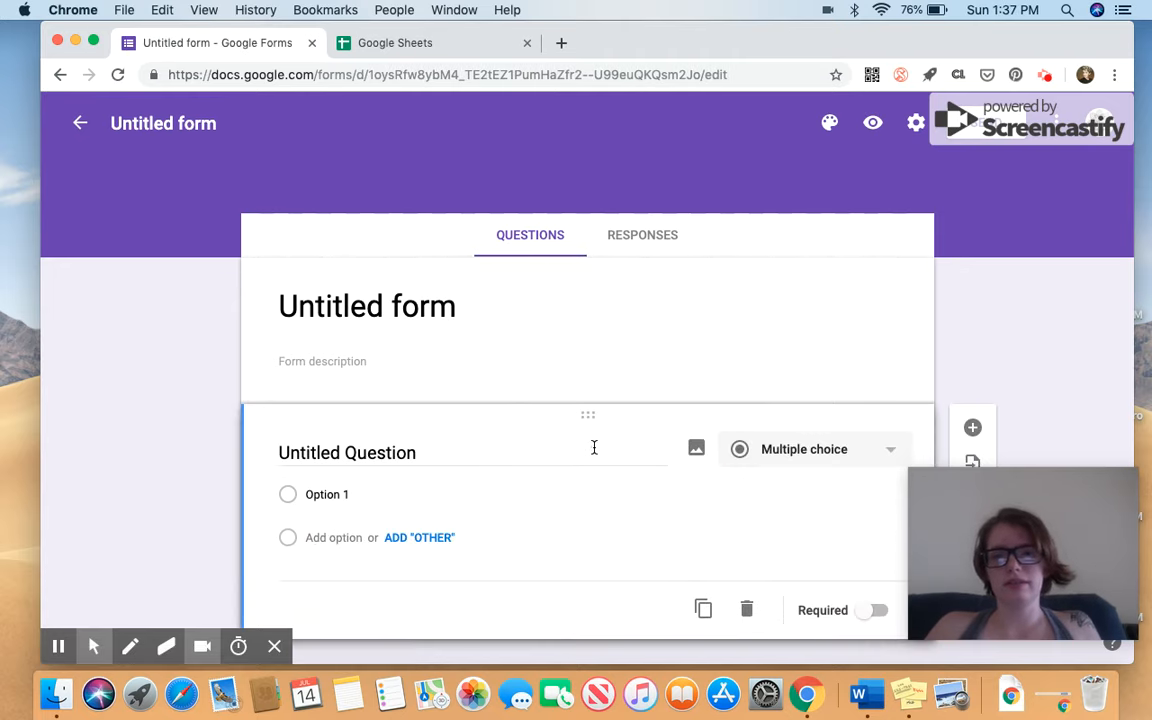
scroll(522, 297, "down", 1)
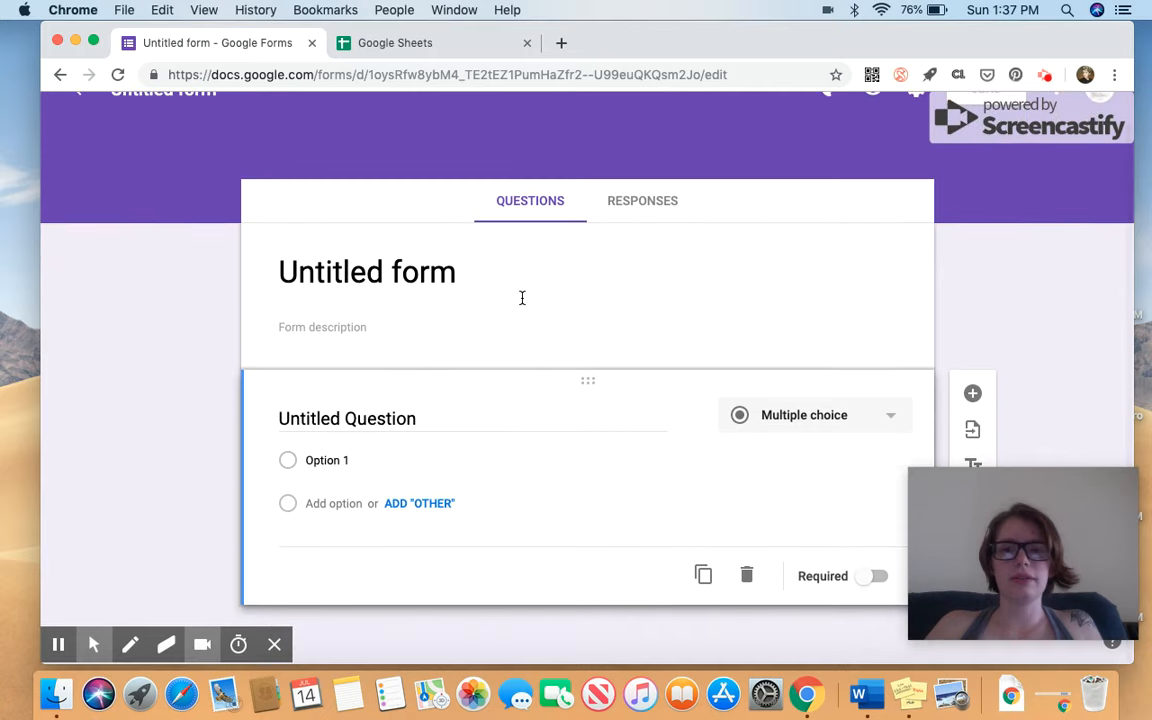
left_click(476, 285)
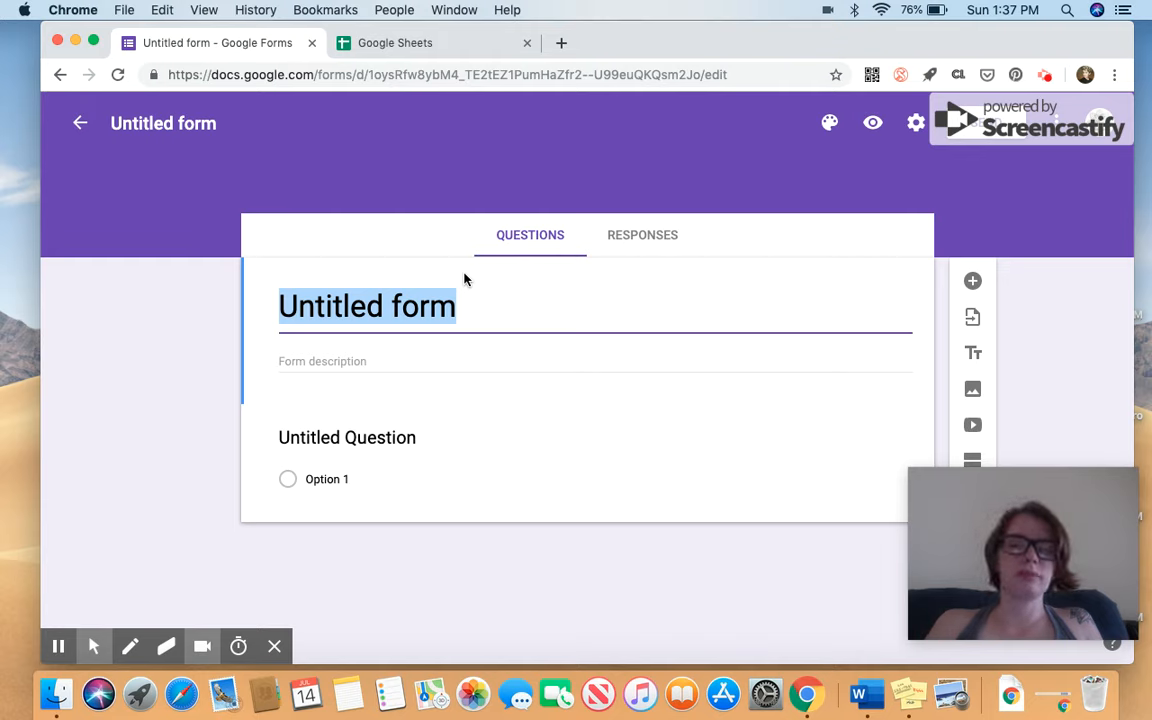
type("Lace")
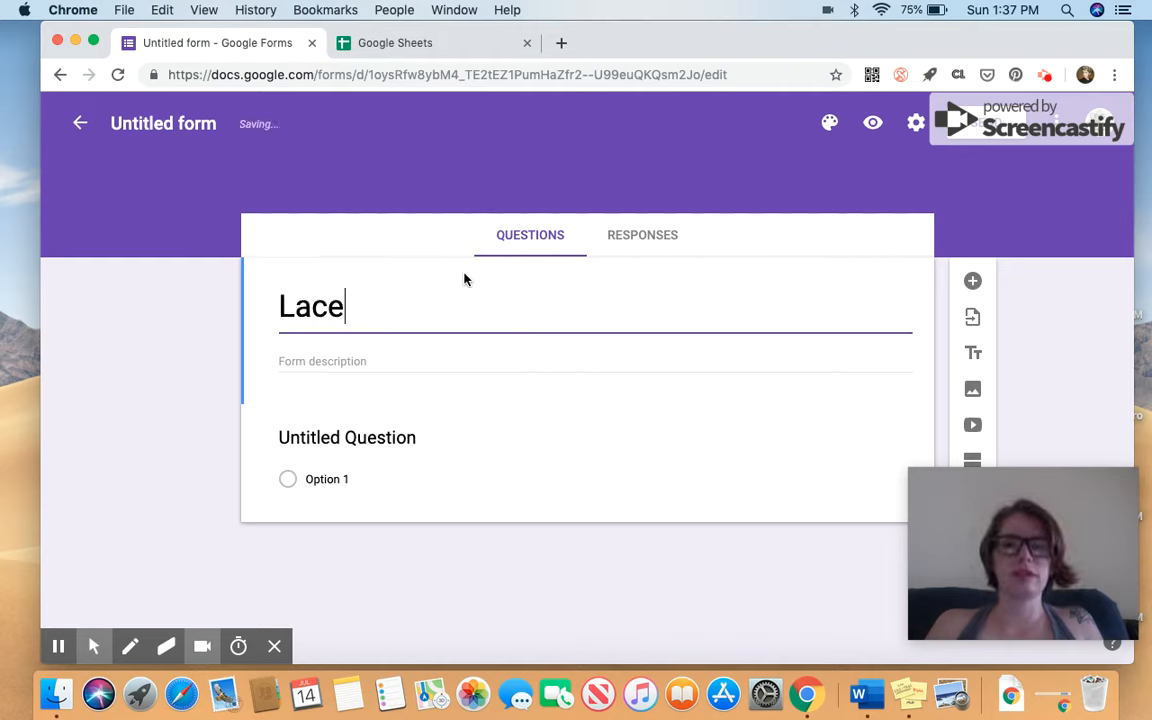
type(" Wanderer ")
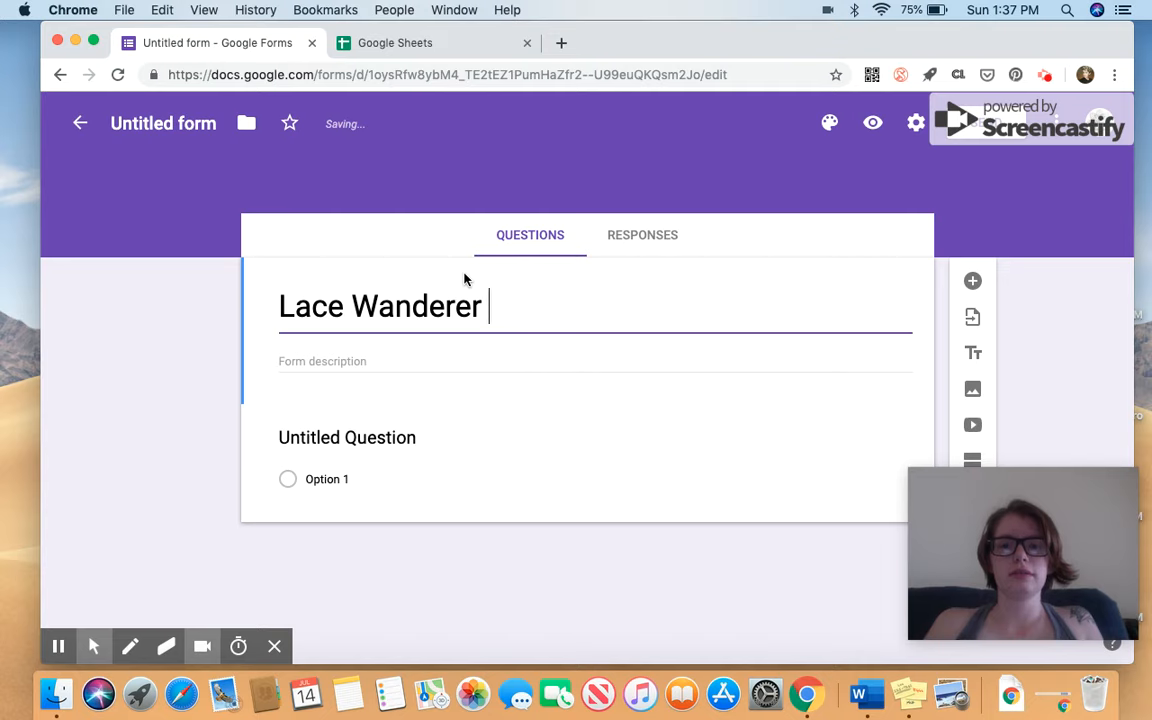
type("Vest Test")
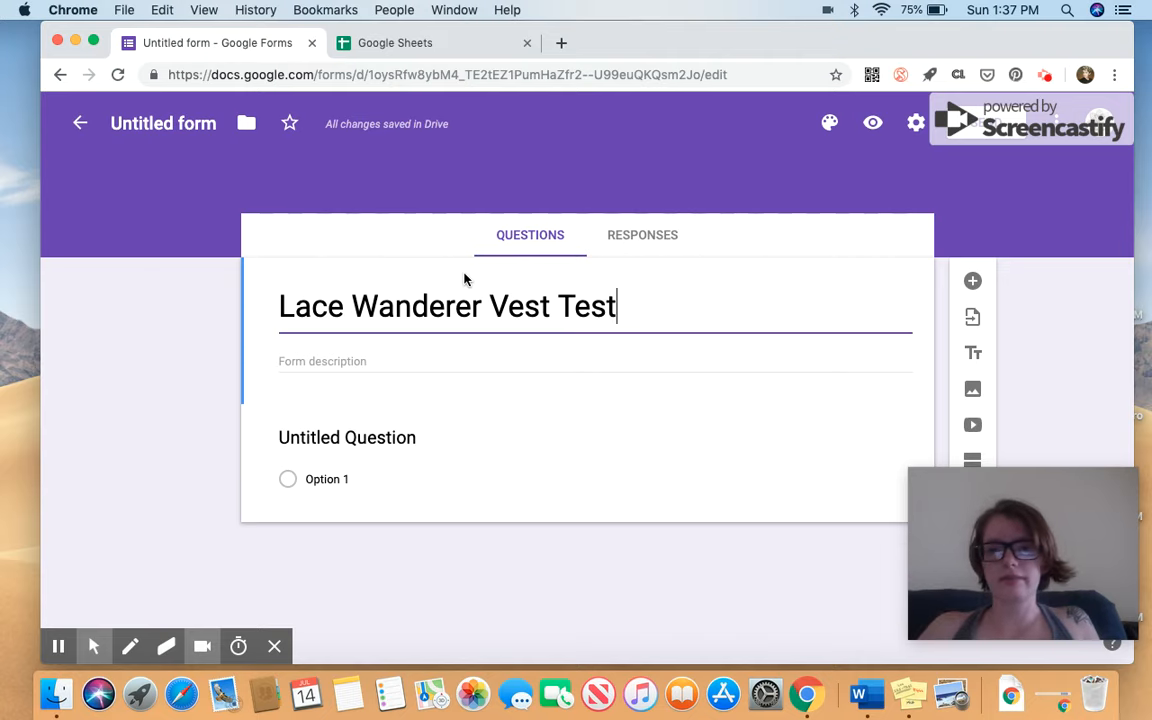
left_click(367, 359)
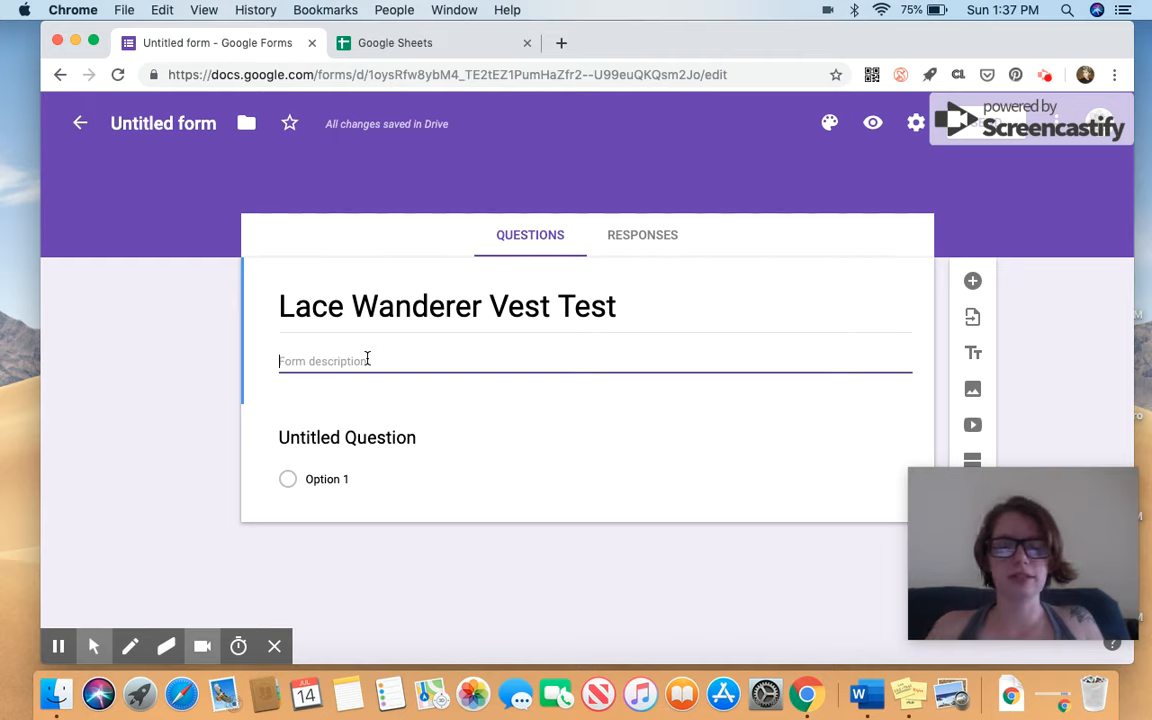
Write the description covering tester selection by X date, required Gmail, Ravelry project, IG posts and photo.
type("Testers will be selected by X date.")
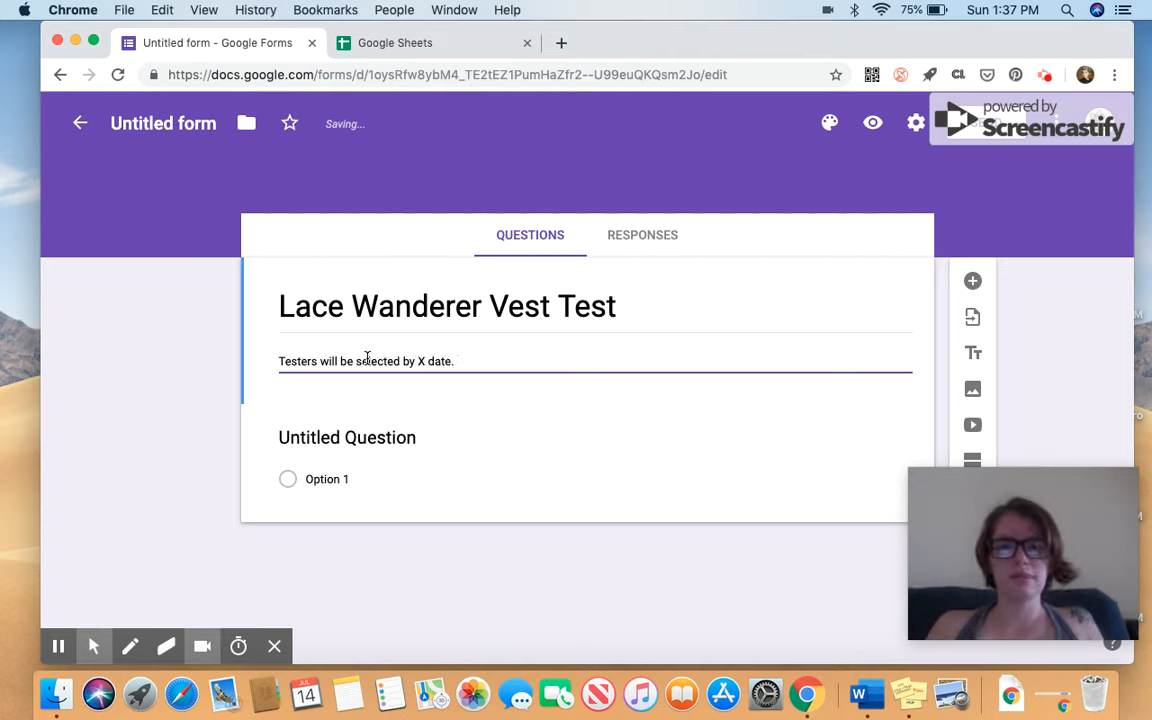
key("BackSpace")
type(" and pattern will be sent t")
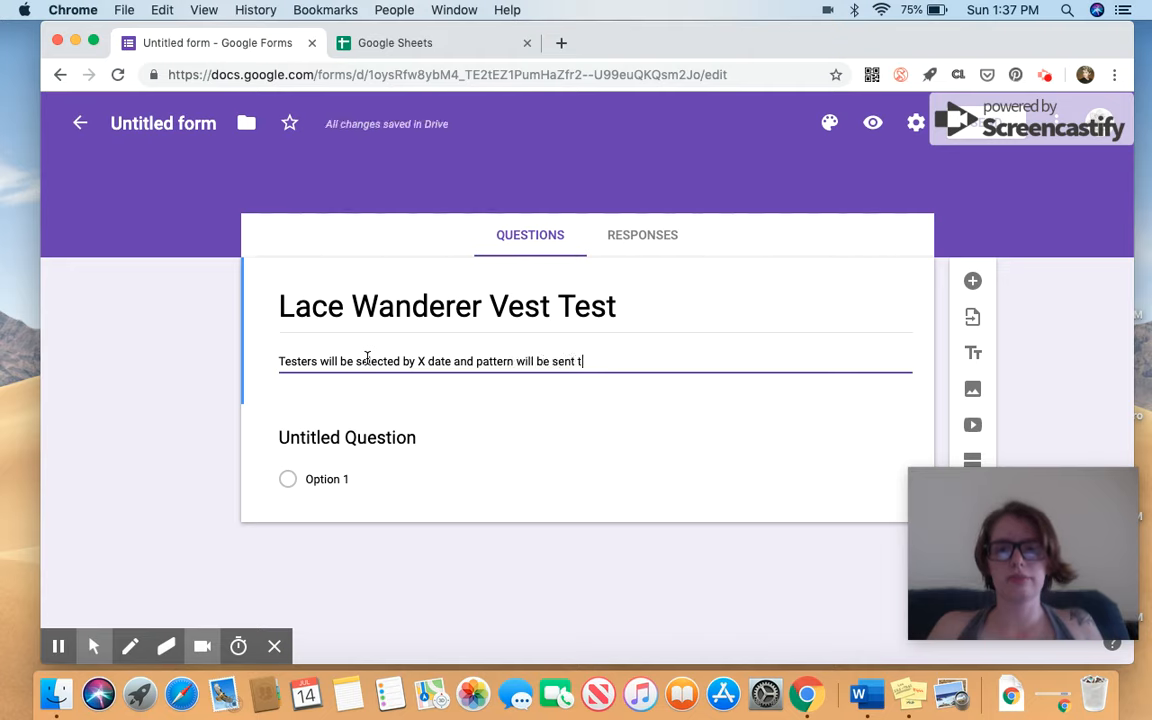
key("BackSpace")
type("on X date")
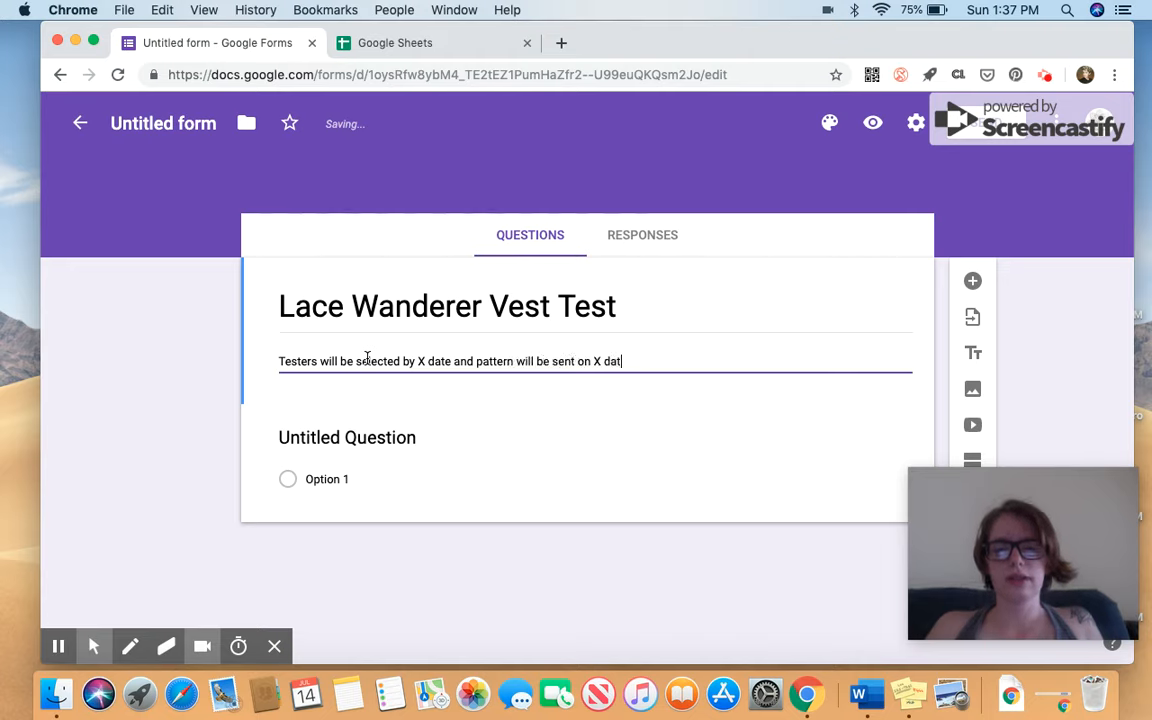
type(". Required things: Gmail acc")
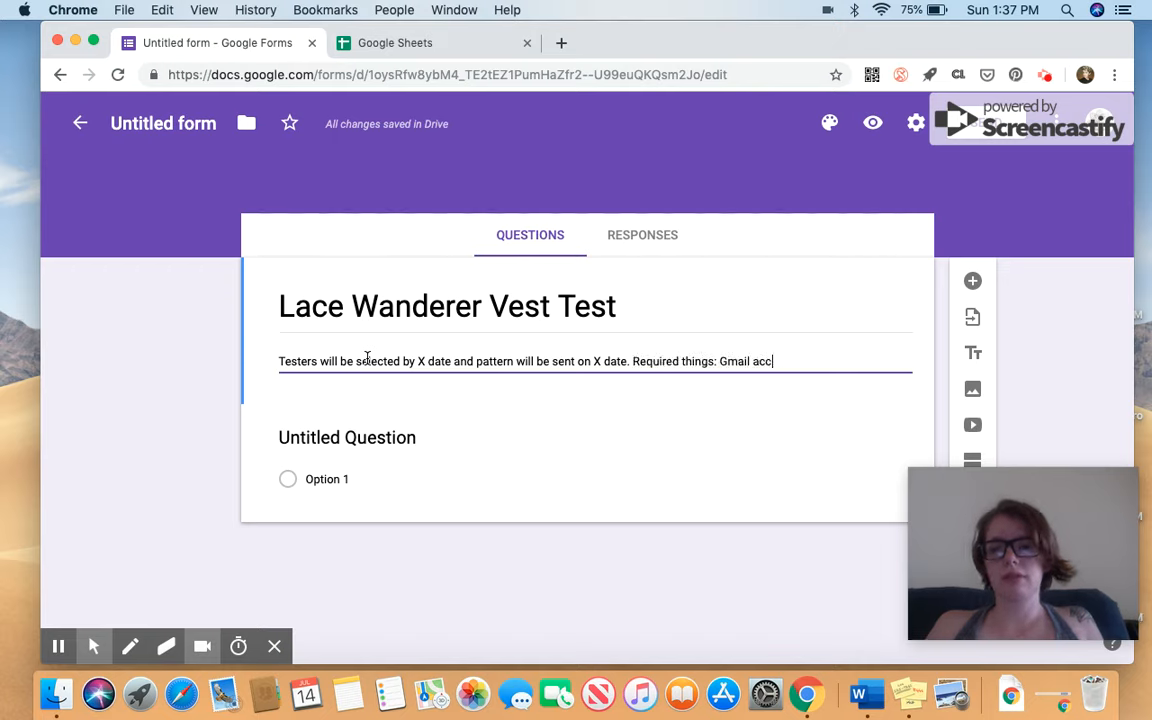
type("ount, Ravelry Project, IG post(s),")
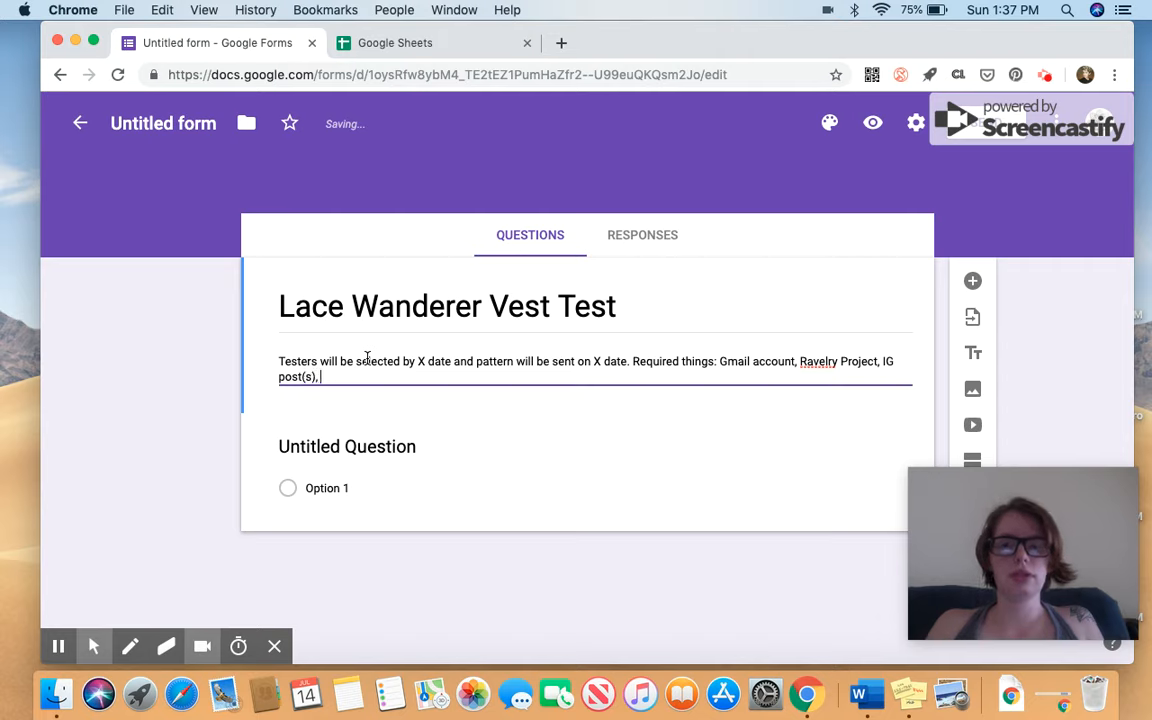
type(" Detailed Feedback,")
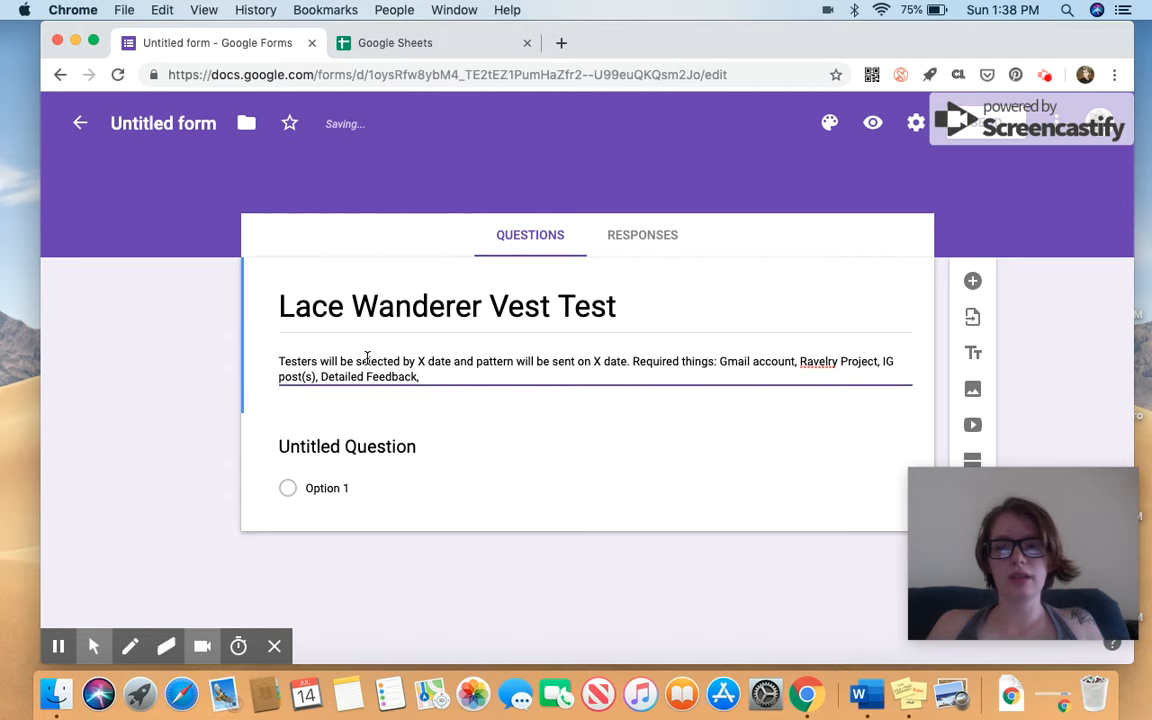
type("and 1 modeleled p")
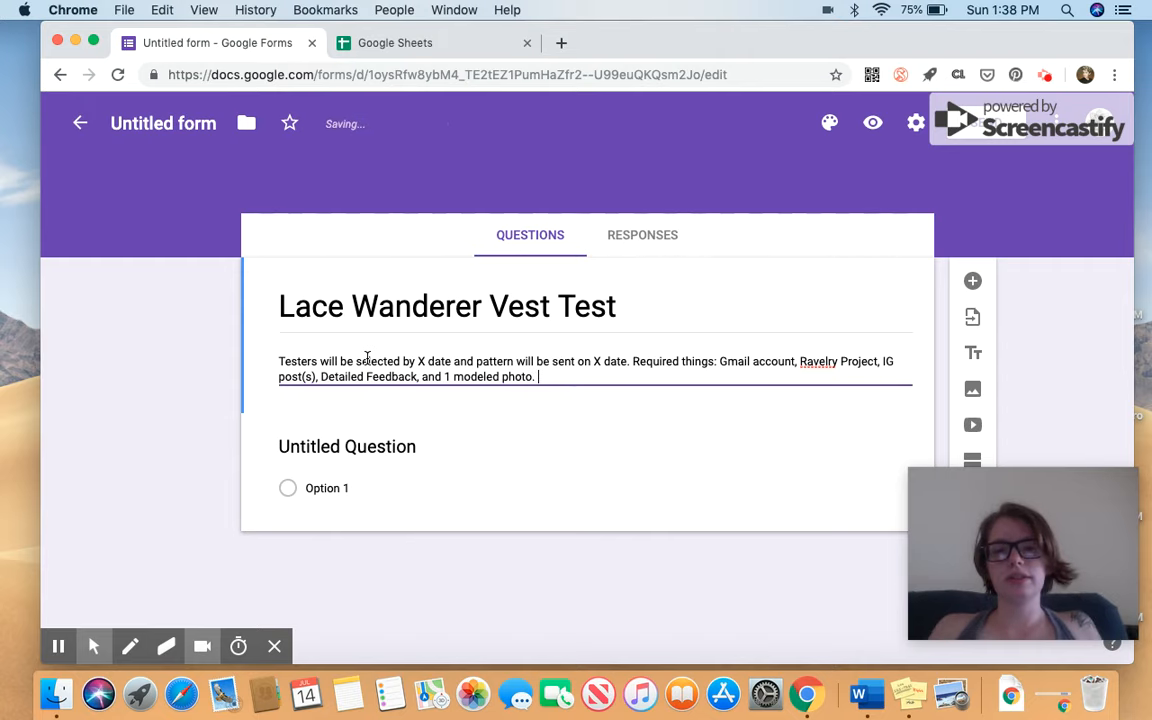
type("hoto. 4 wegith yar, ")
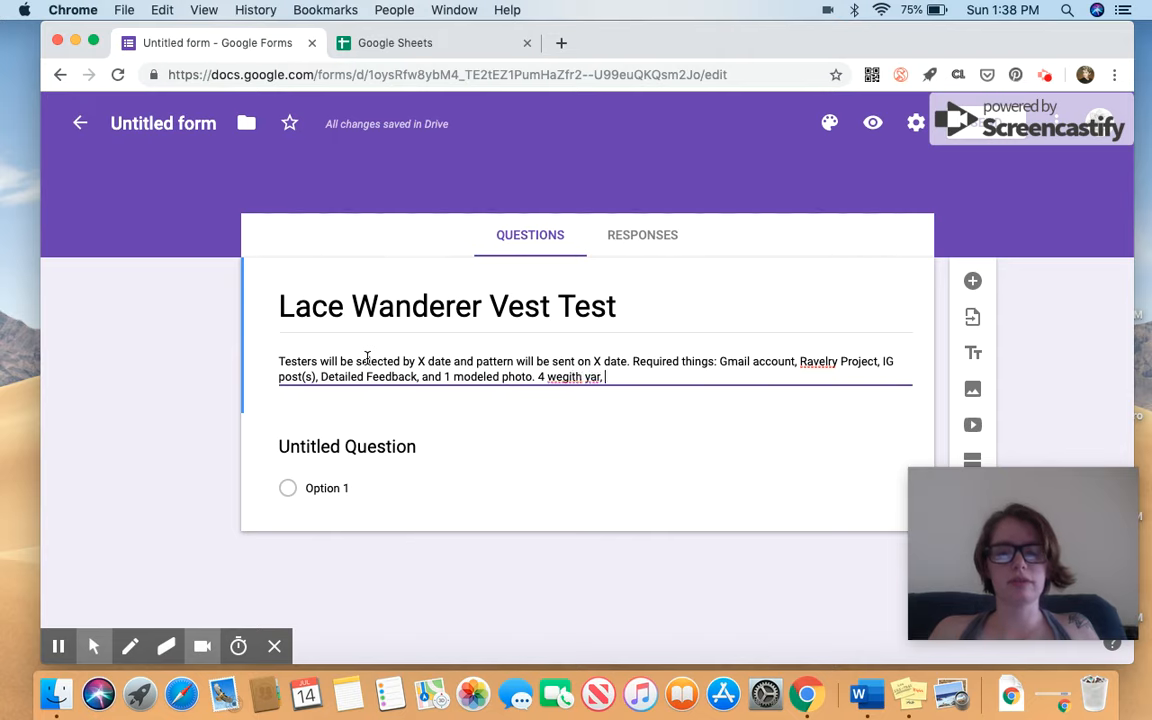
type("6 mm ho")
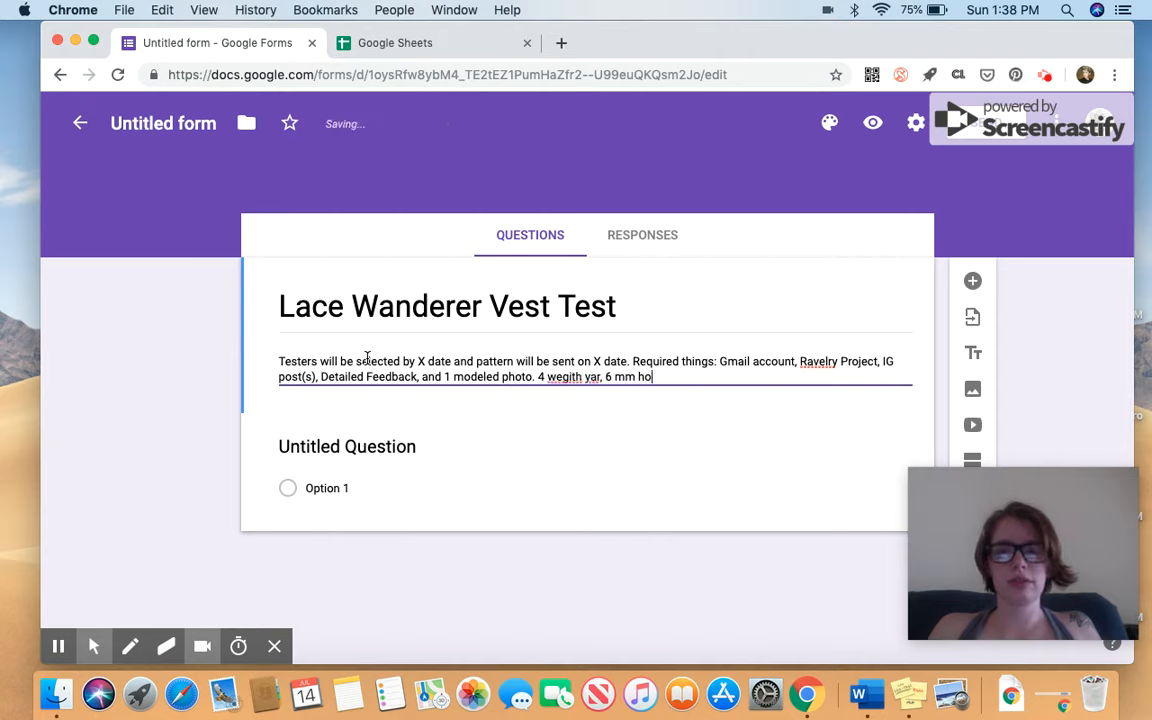
type("ok,")
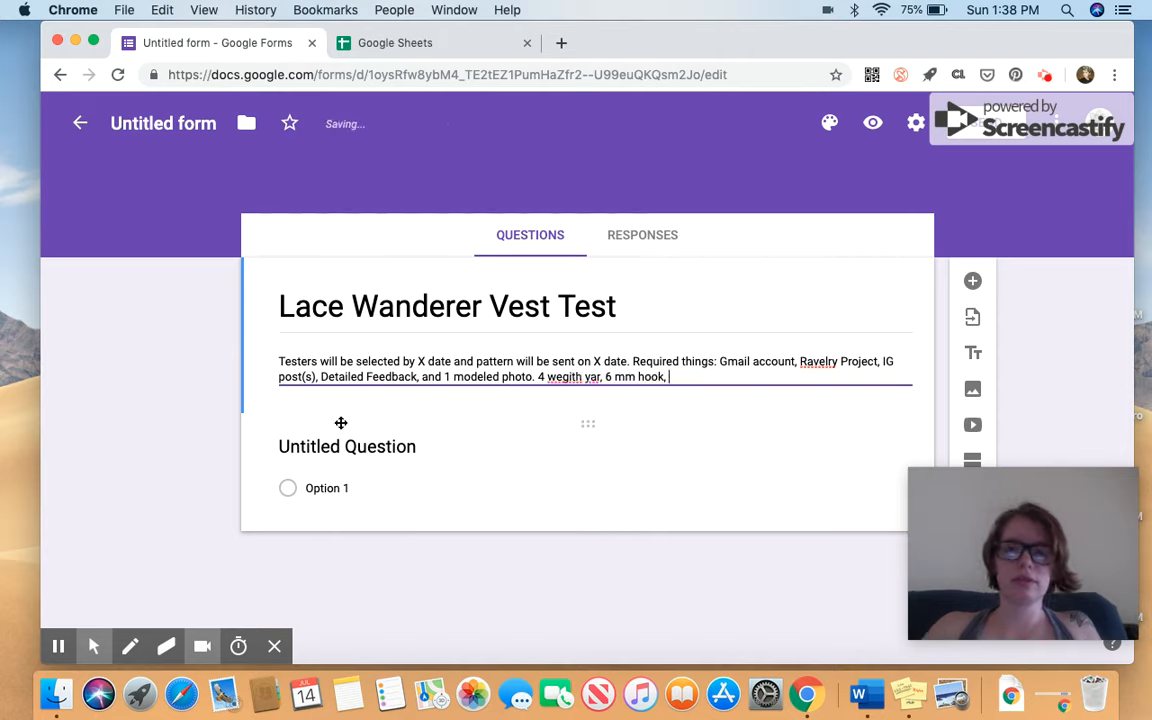
Correct the description's typos so it ends '4 weight yarn, 6 mm hook,'.
left_click(597, 374)
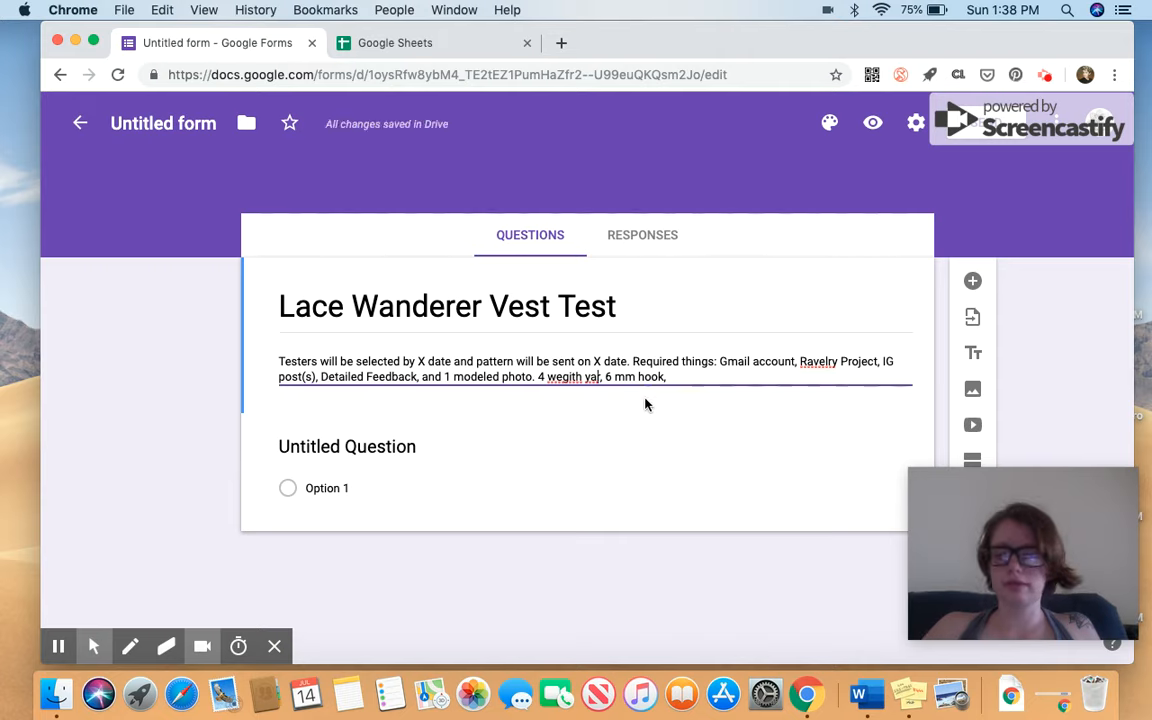
type("n")
left_click(581, 377)
key("BackSpace")
key("BackSpace")
key("BackSpace")
key("BackSpace")
type("ight")
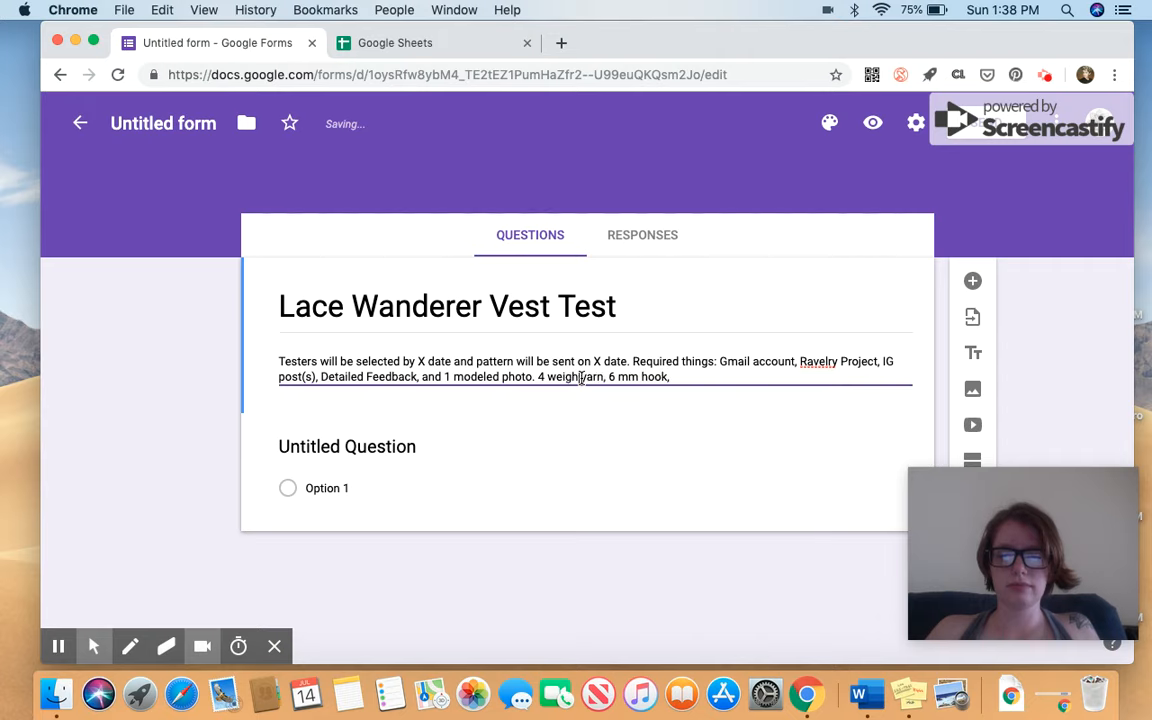
scroll(376, 450, "down", 1)
left_click(378, 450)
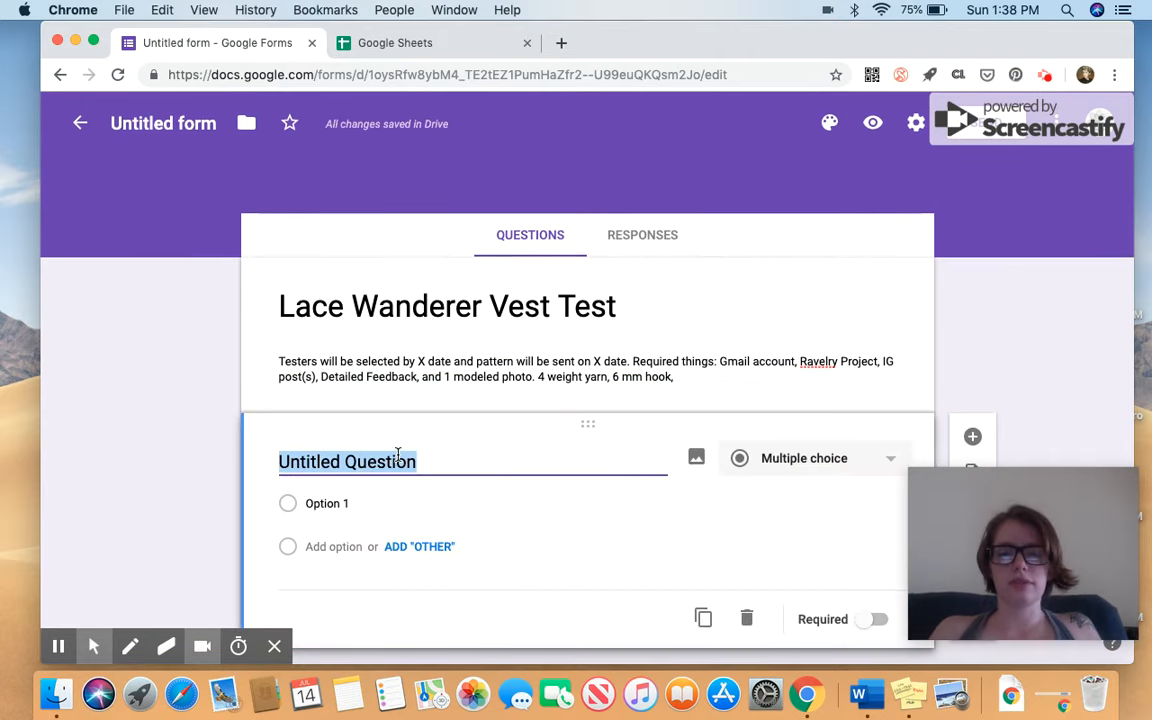
Title the first question 'Facebook Name' and add an 'Instagram names' question.
type("Facebook Name")
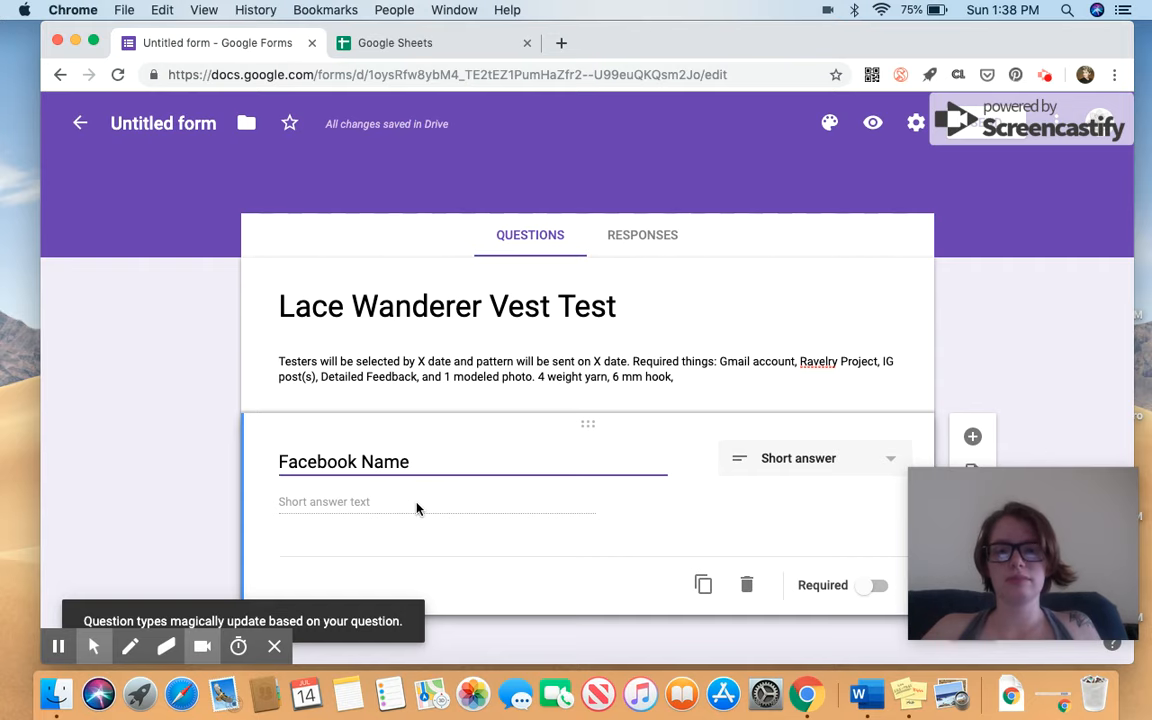
scroll(419, 509, "down", 1)
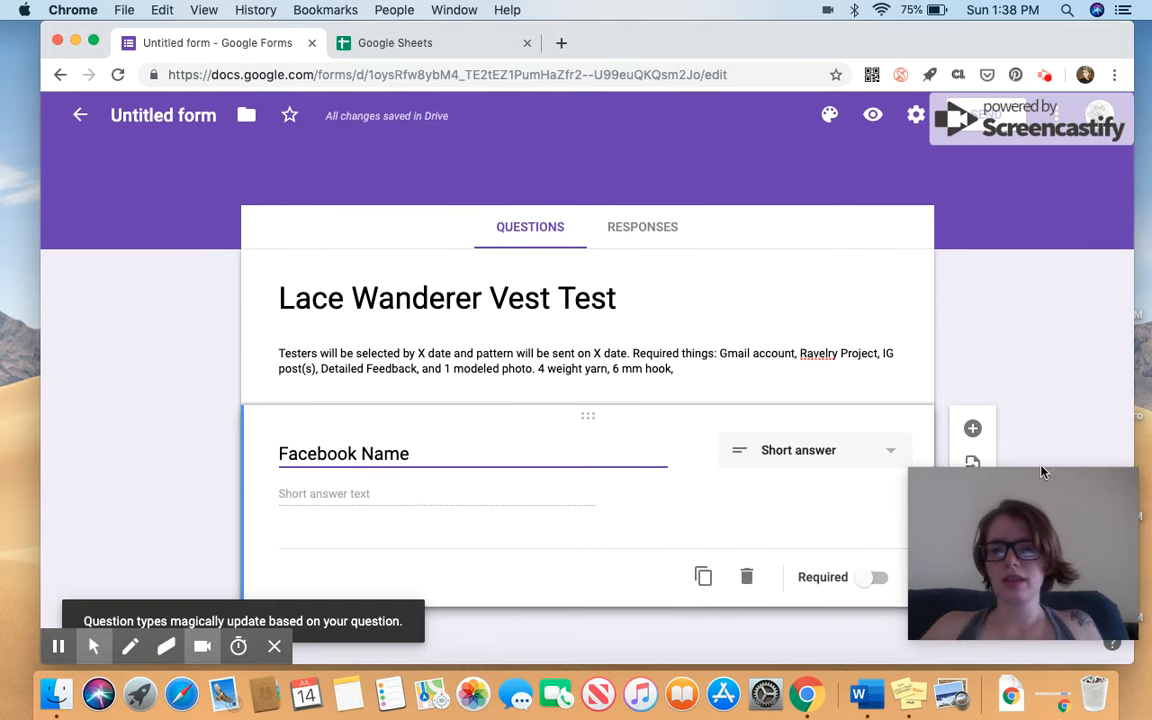
left_click_drag(1060, 510, 1052, 118)
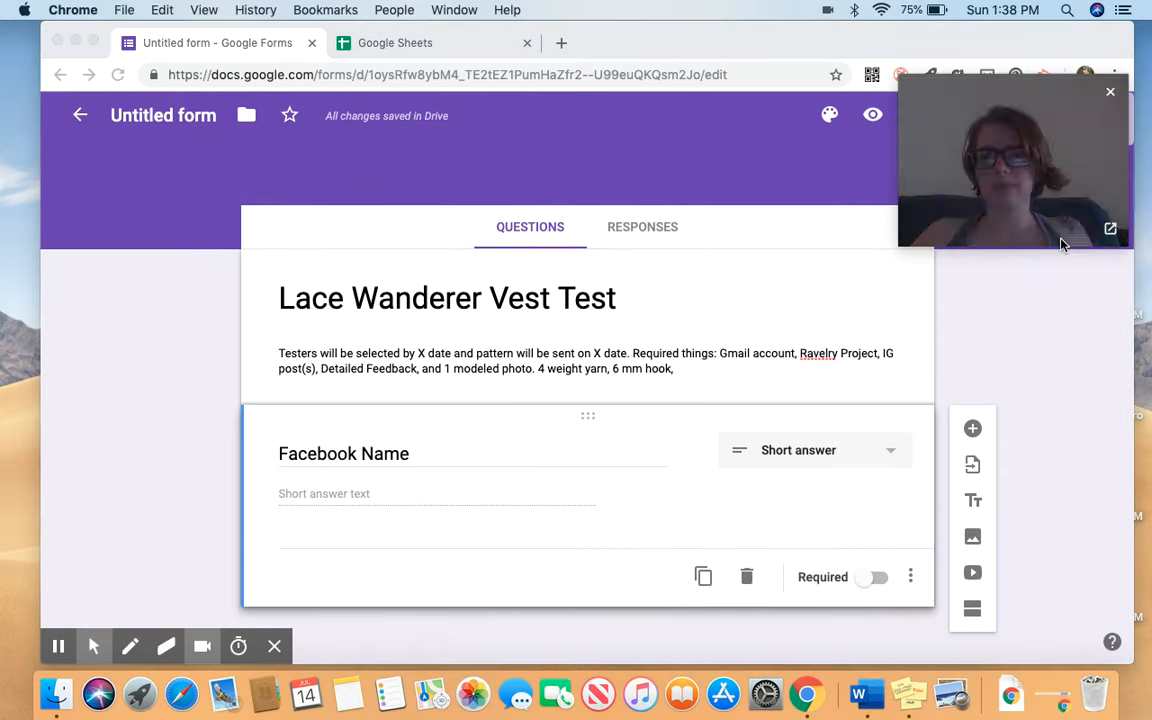
left_click(974, 431)
left_click(974, 432)
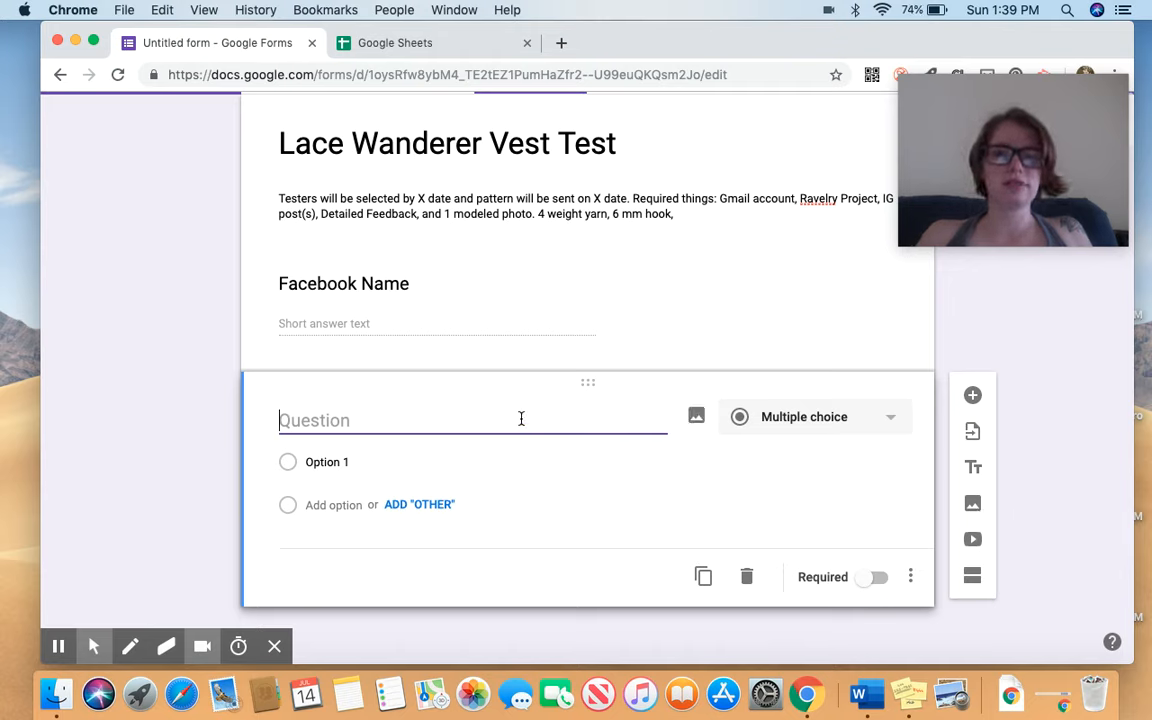
type("Instagram m")
key("BackSpace")
type("names")
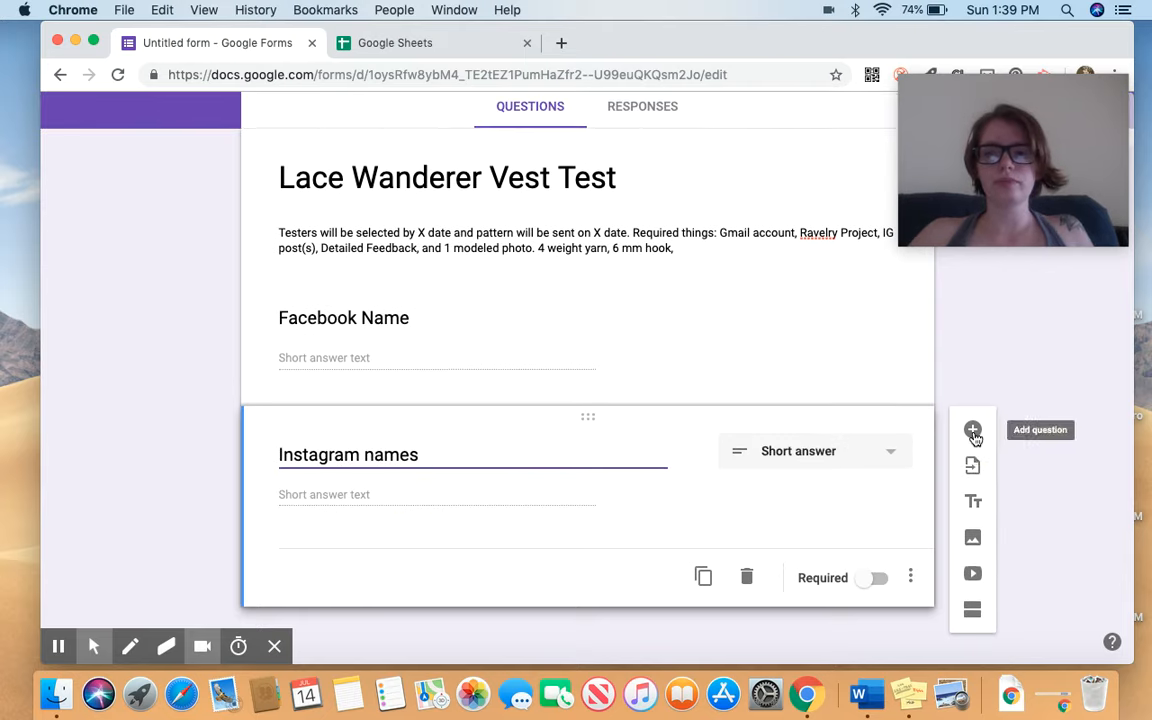
Add a 'Size interested in testing' question with options XS, SM, MED, LG, XL, 2X, 3X.
left_click(973, 432)
type("Size inters")
type("t")
type("sted in testing")
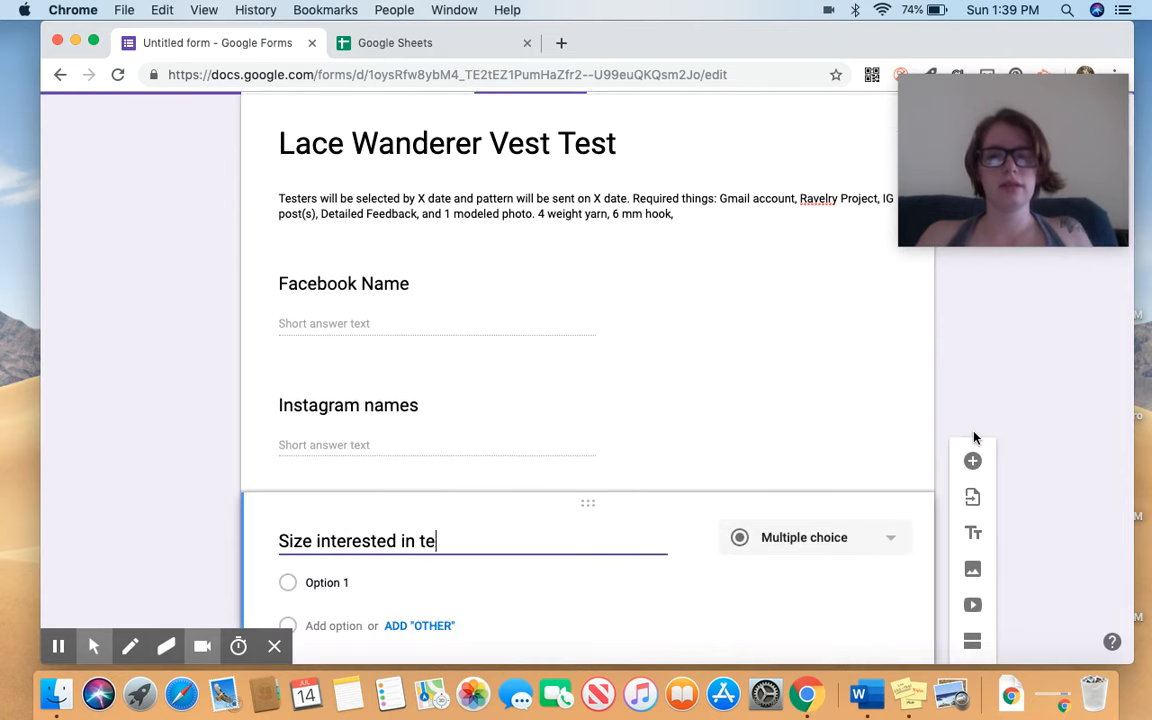
scroll(975, 437, "down", 3)
left_click(466, 463)
type("x")
key("Return")
type("SM")
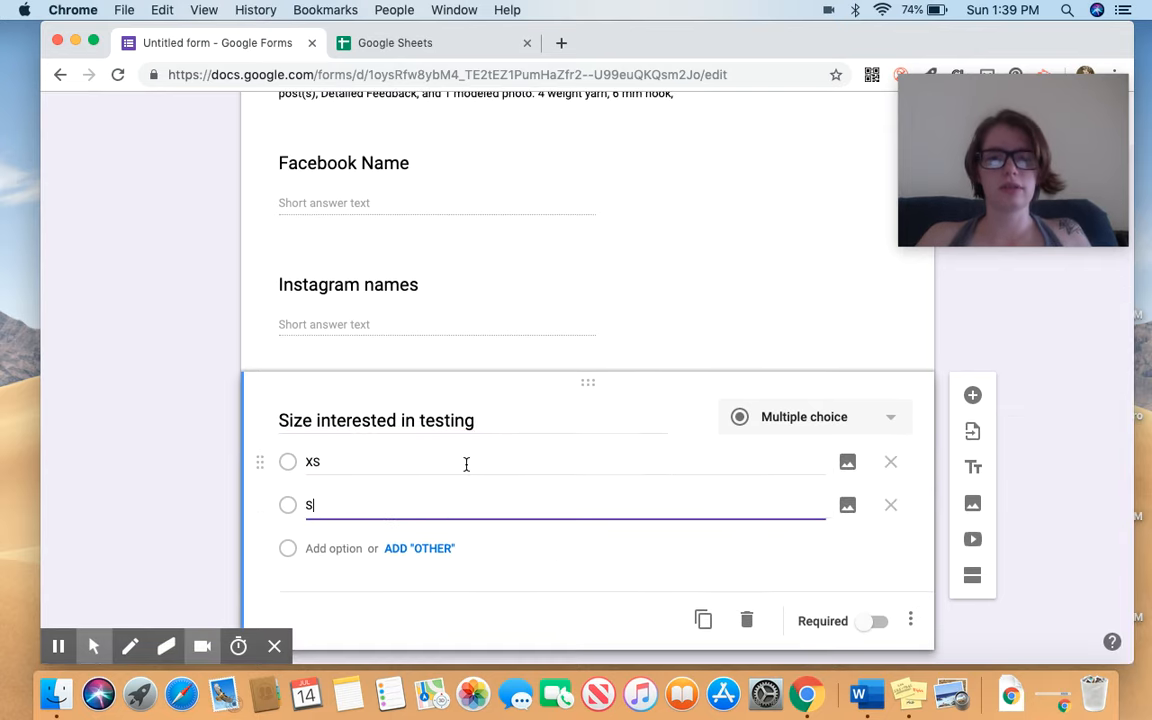
key("Return")
type("MED")
key("Return")
type("LG")
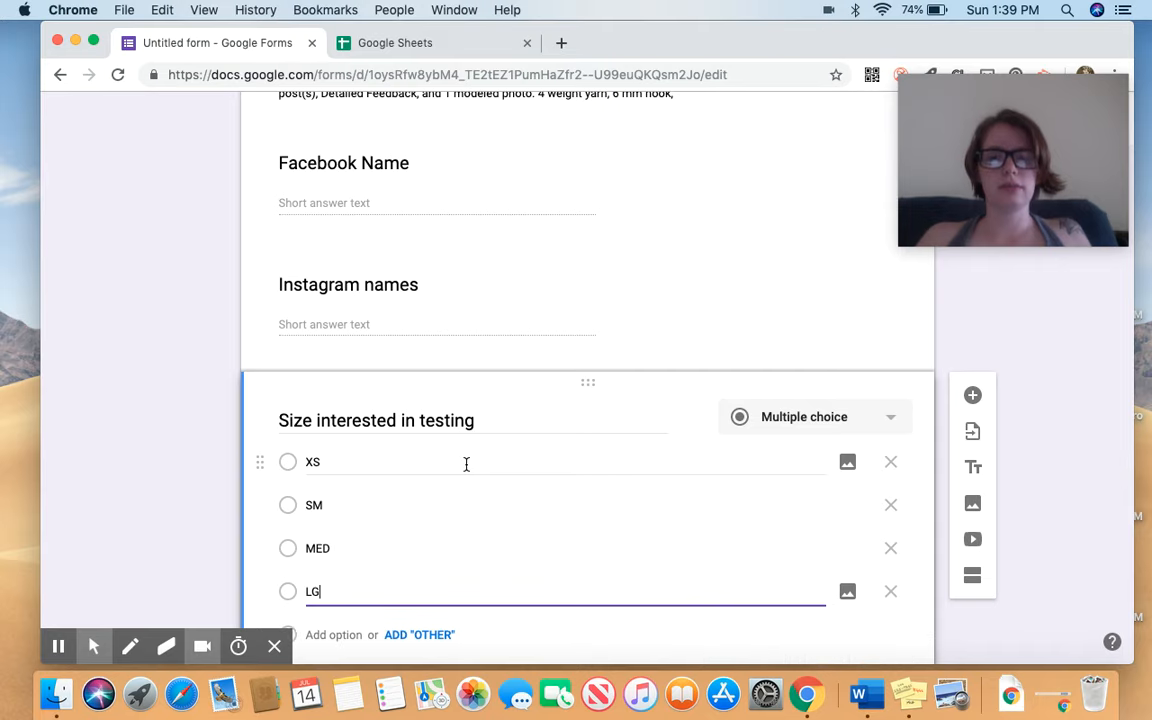
key("Return")
type("XL")
key("Return")
type("2X")
key("Return")
type("3")
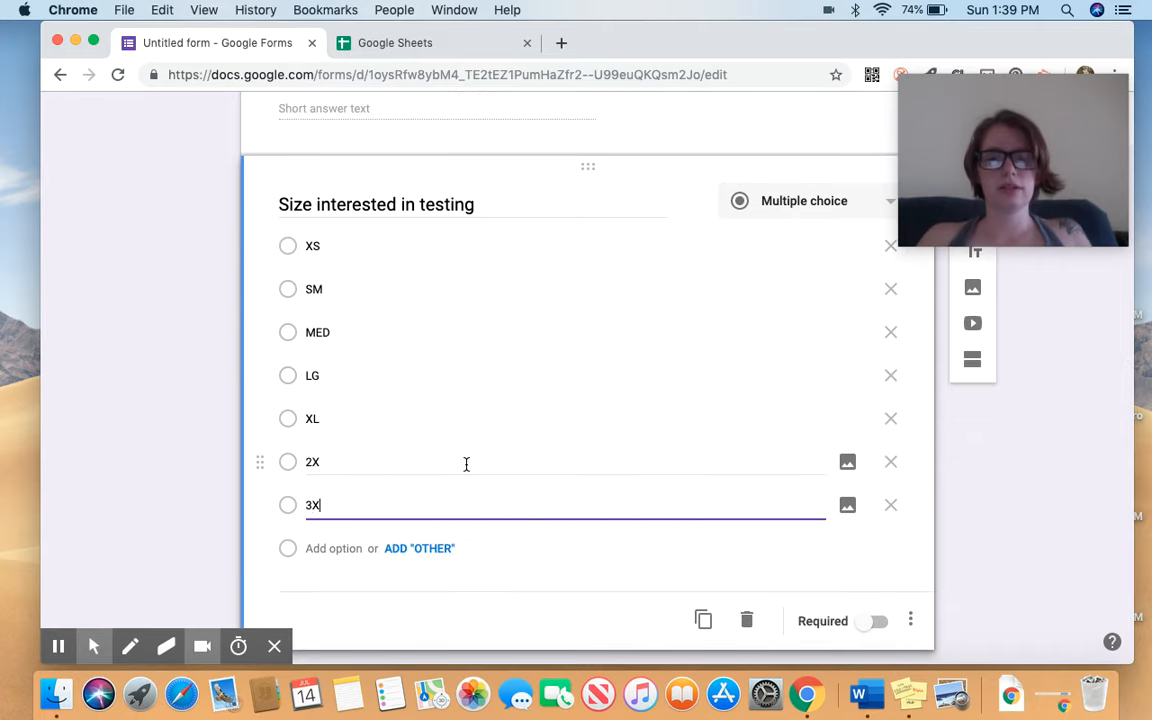
type("X")
key("Return")
left_click(891, 556)
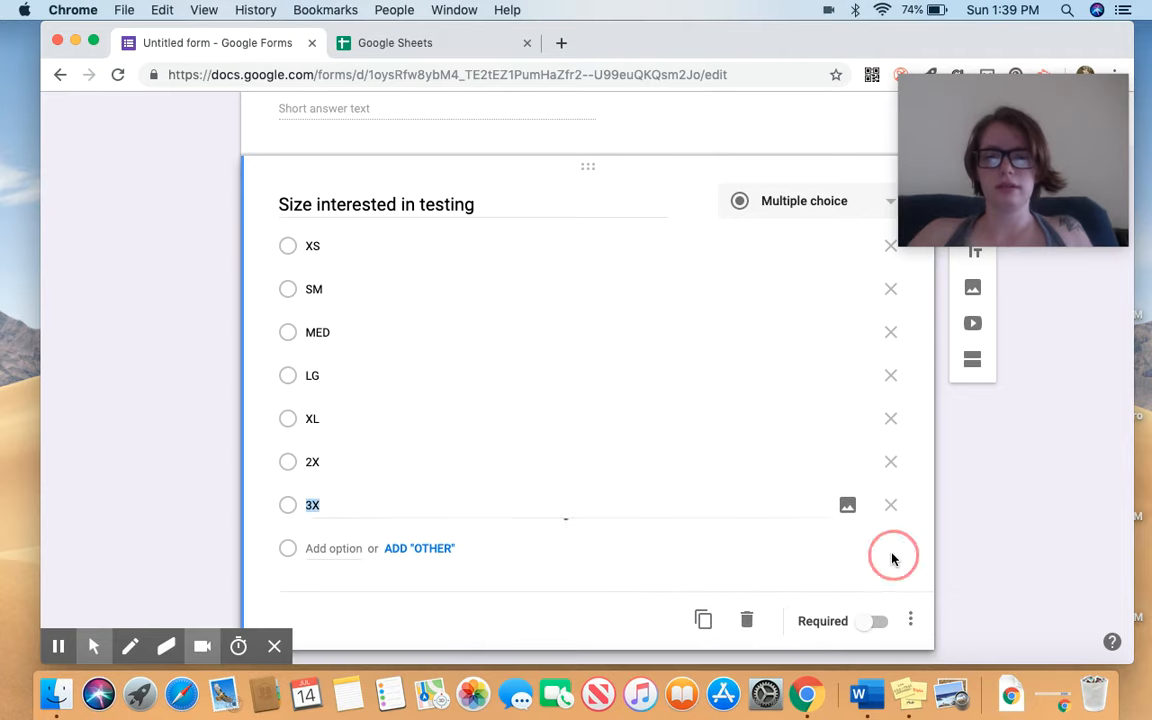
Extend the XS option to read 'XS (bust size 28 to 30 inches)'.
scroll(656, 501, "down", 1)
left_click(347, 203)
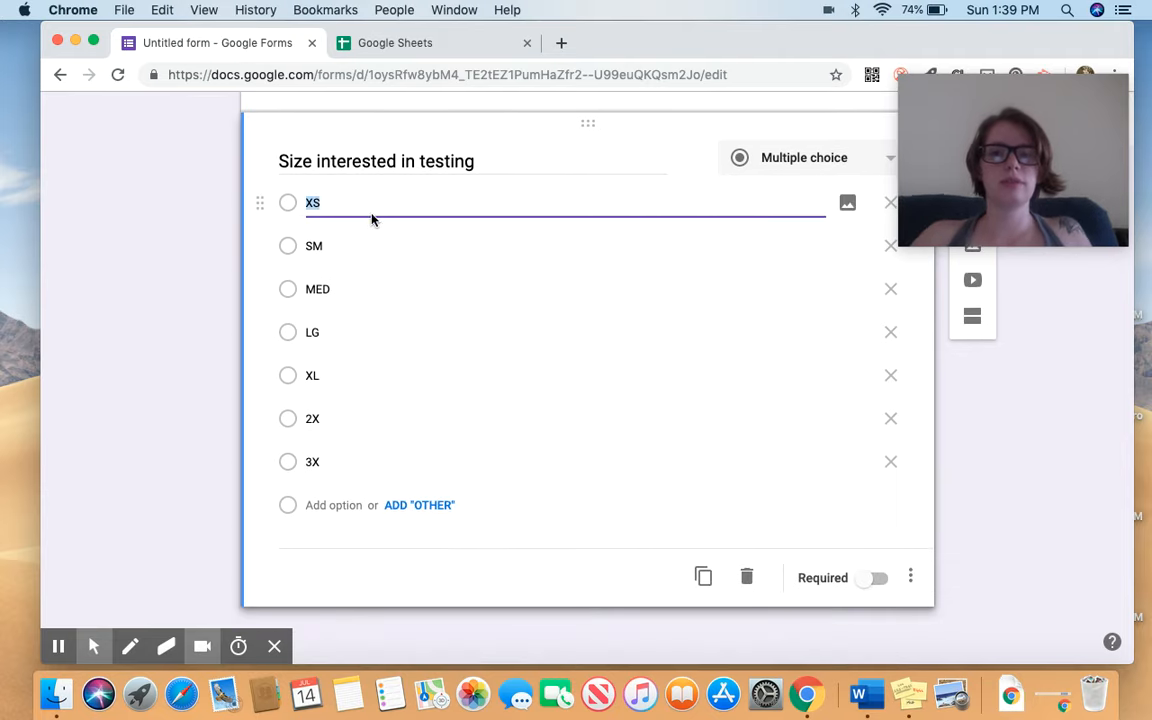
left_click(361, 203)
type("(bust size 28")
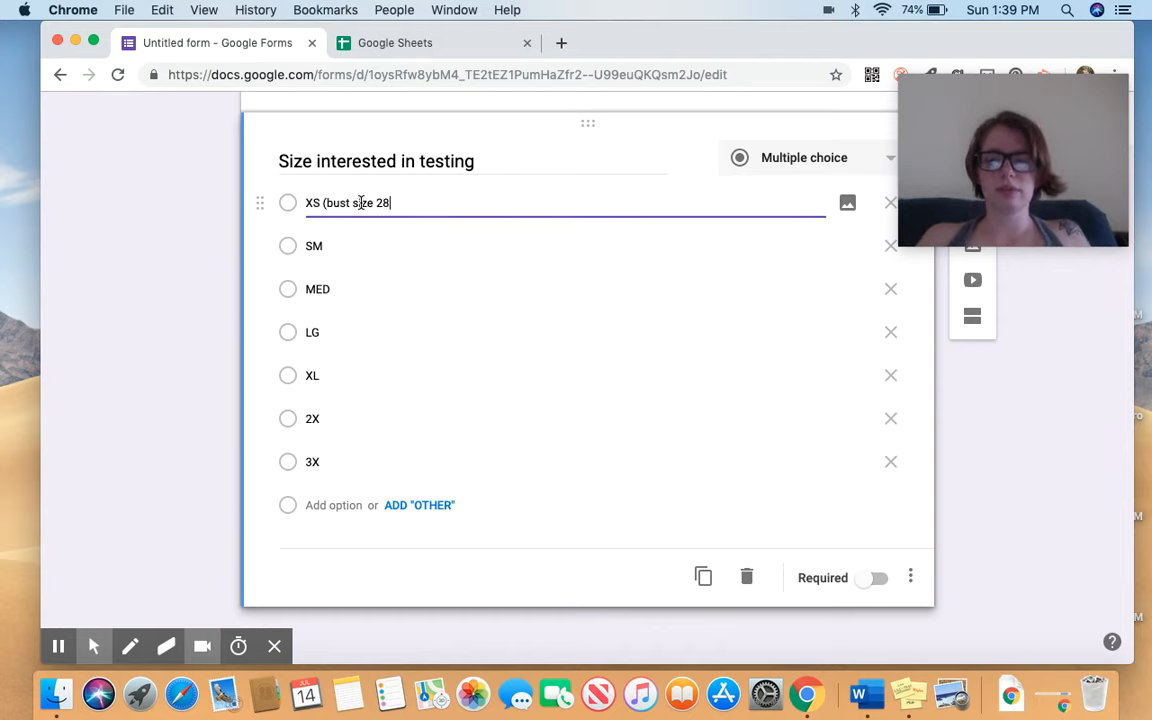
type(" to 30 inches")
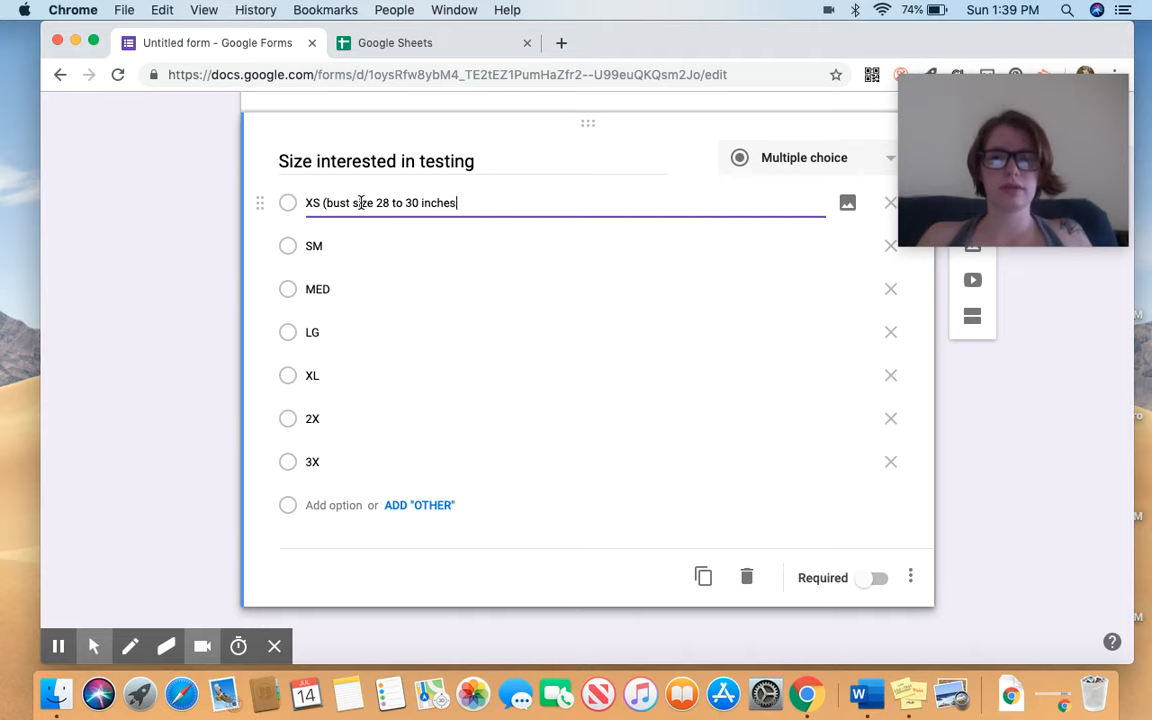
type(")")
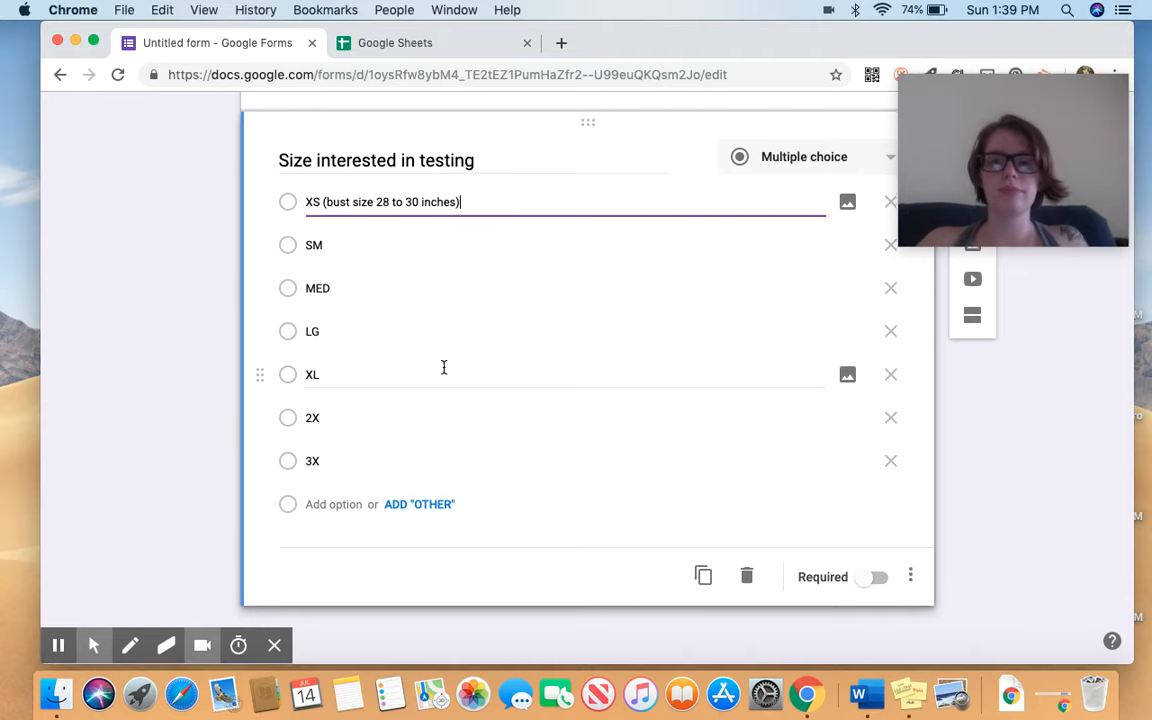
scroll(1028, 478, "up", 5)
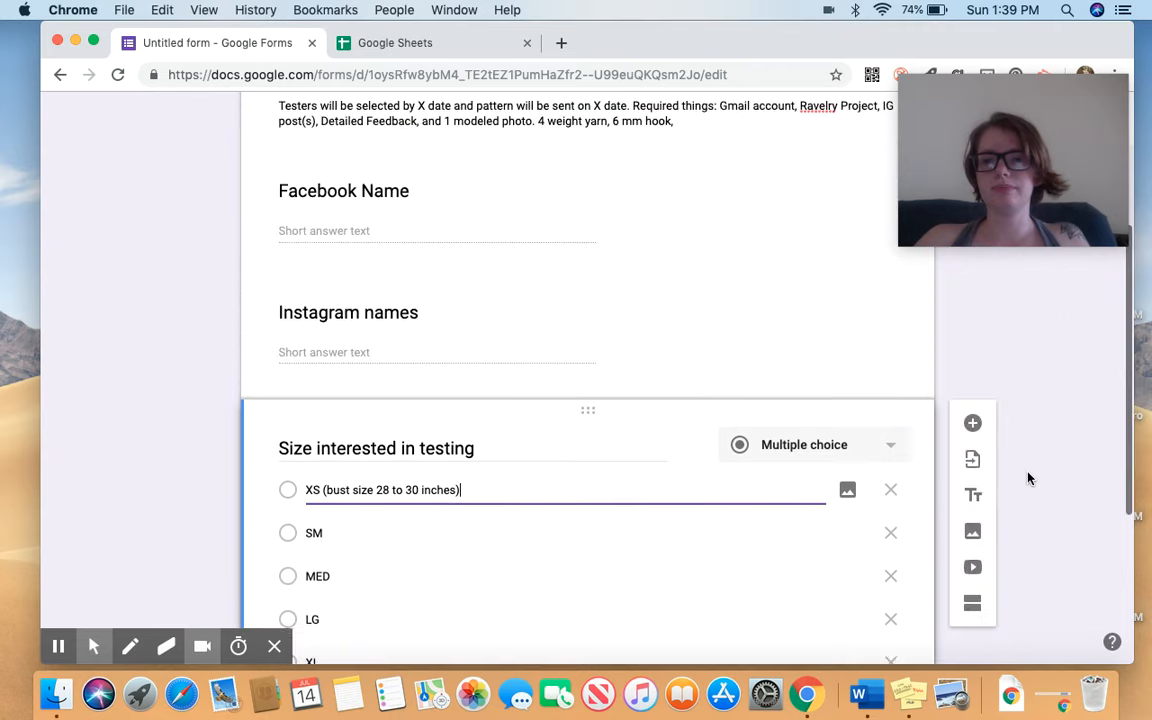
Add a 'Ravelry usernames' short-answer question, correcting the misspelled 'Raverlry'.
left_click(972, 422)
type("Ra")
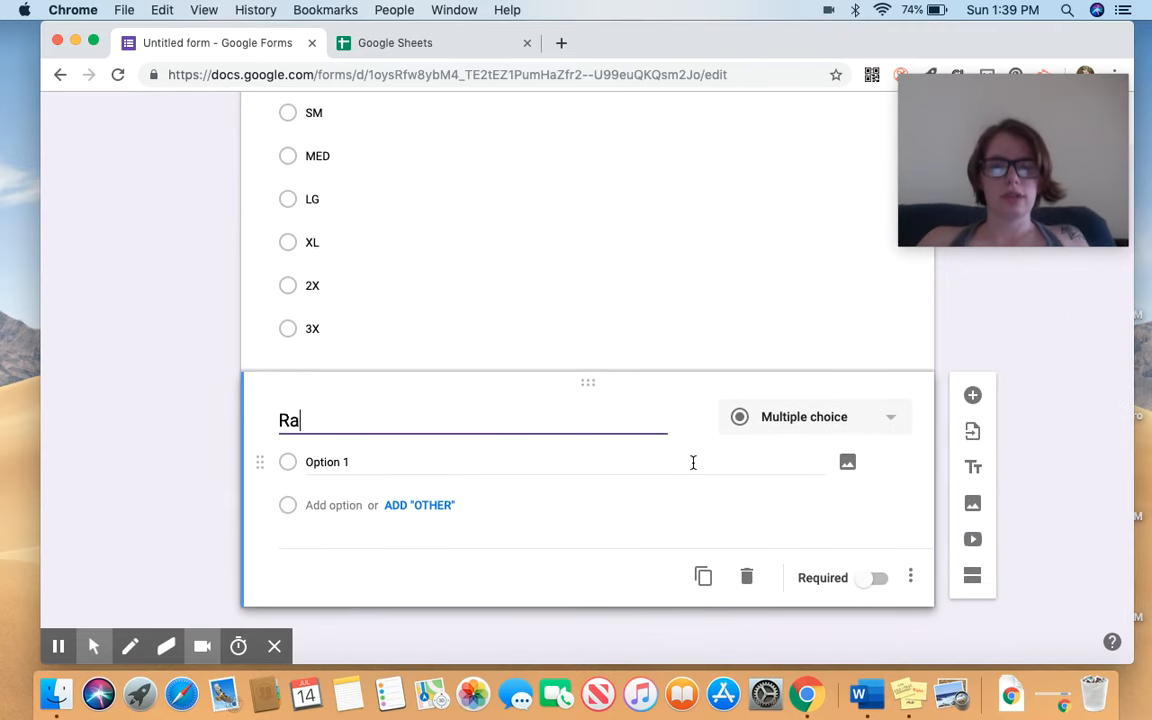
type("verlry usernames")
left_click(970, 428)
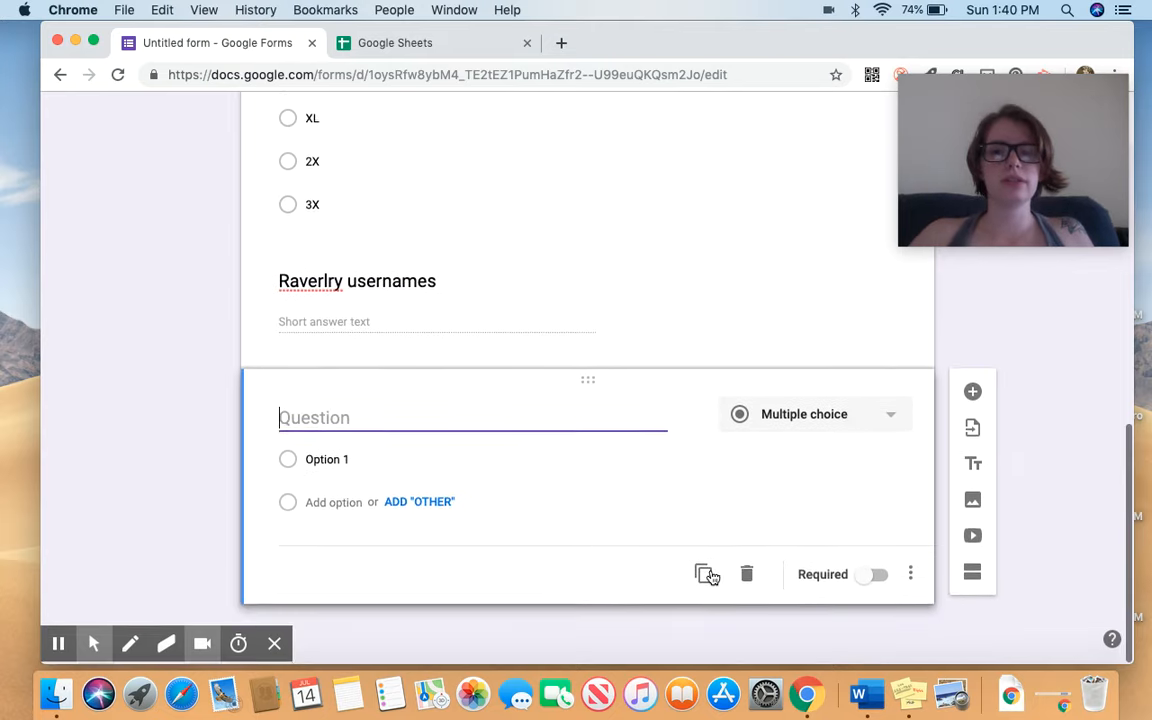
left_click(326, 300)
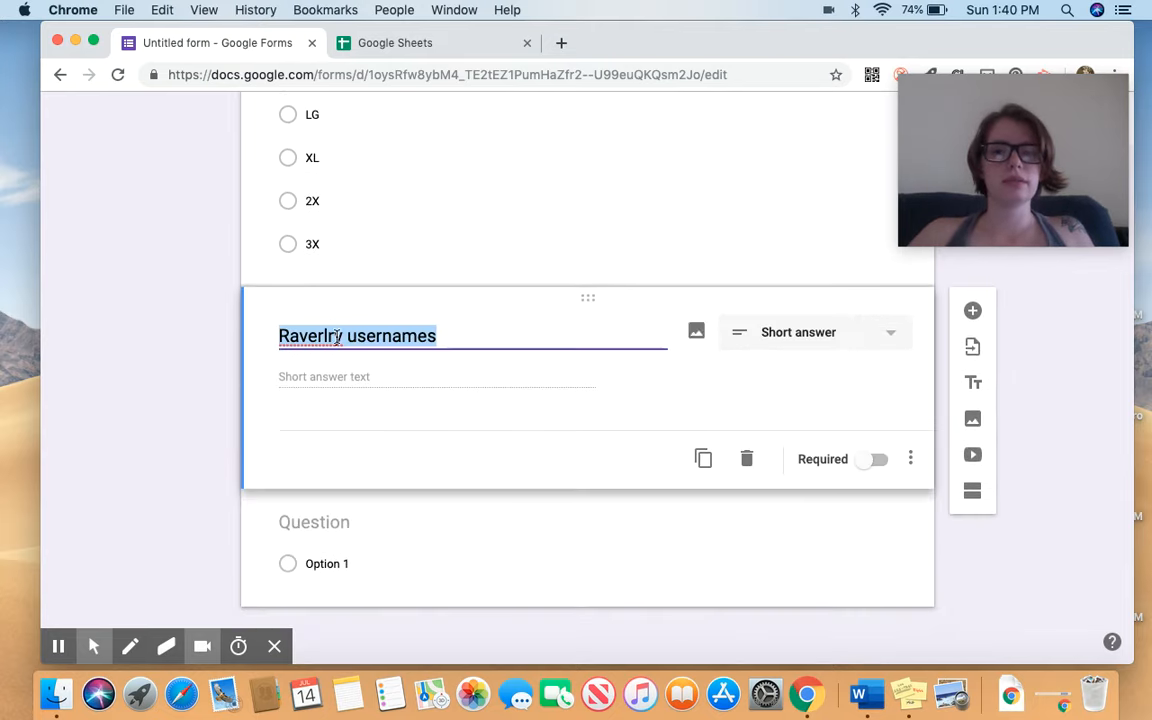
left_click(318, 336)
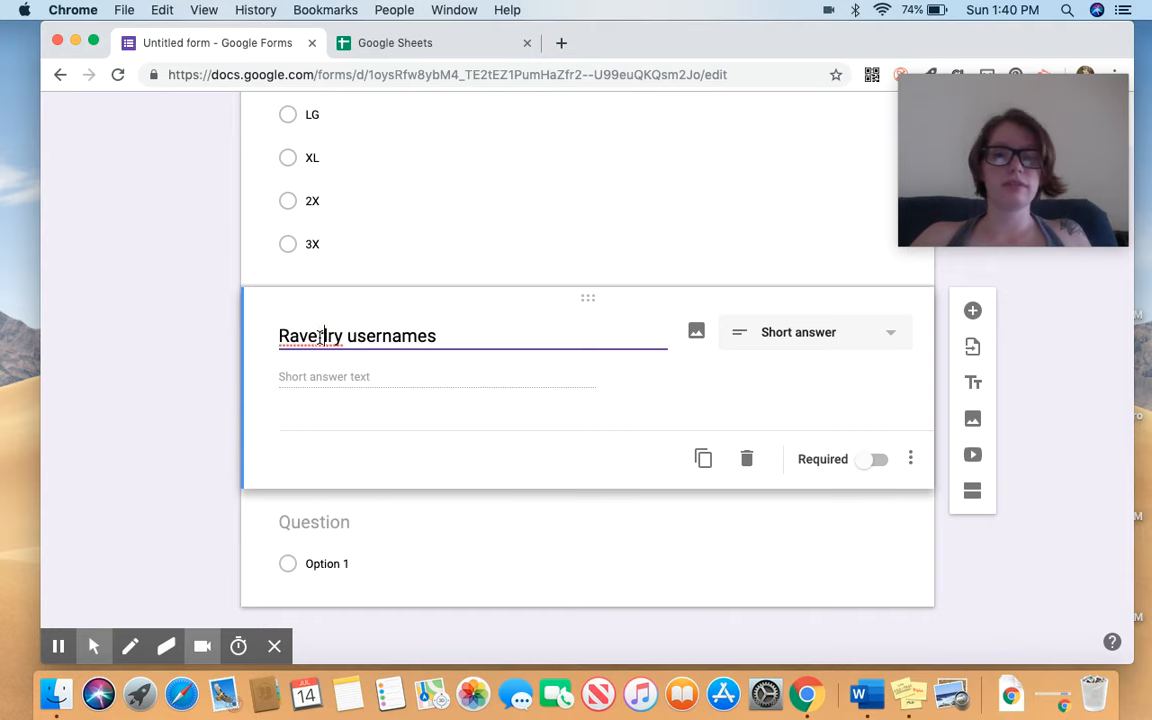
key("BackSpace")
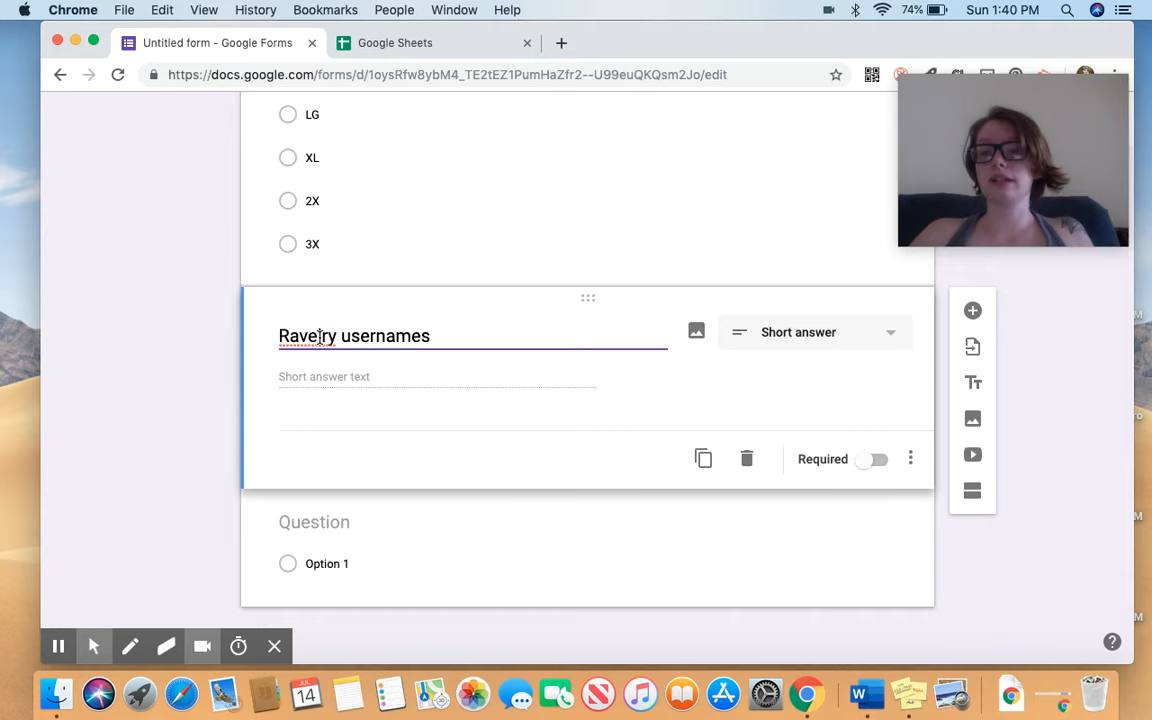
Title the next date question 'Can you meet the deadline of ___/____'.
left_click(322, 528)
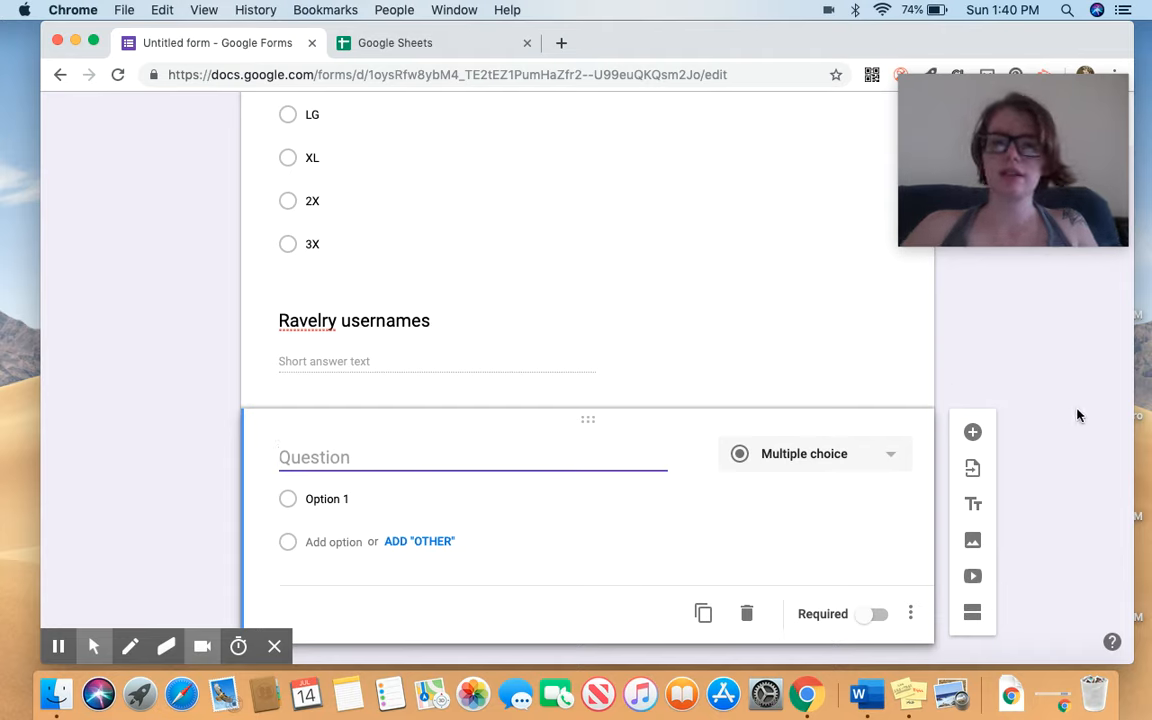
type("Can you meet the deadline of _")
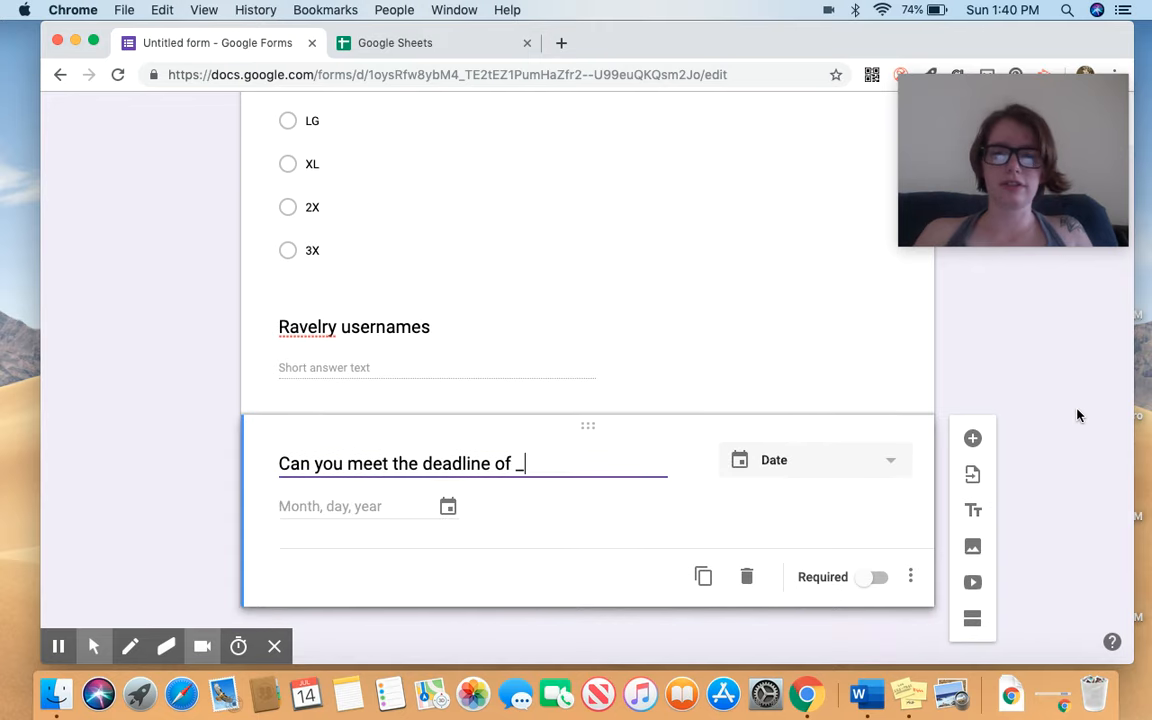
type("/____")
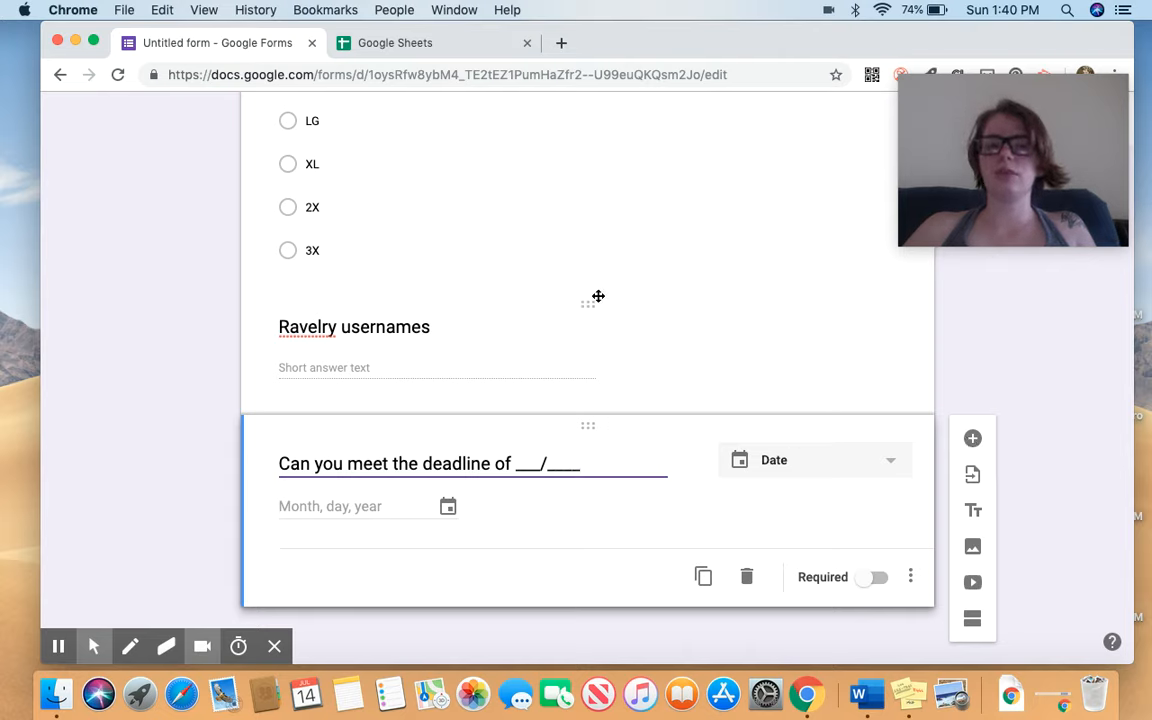
scroll(598, 296, "up", 15)
Look through the three-dot More menu, close it, and open the form's Settings.
scroll(598, 300, "down", 1)
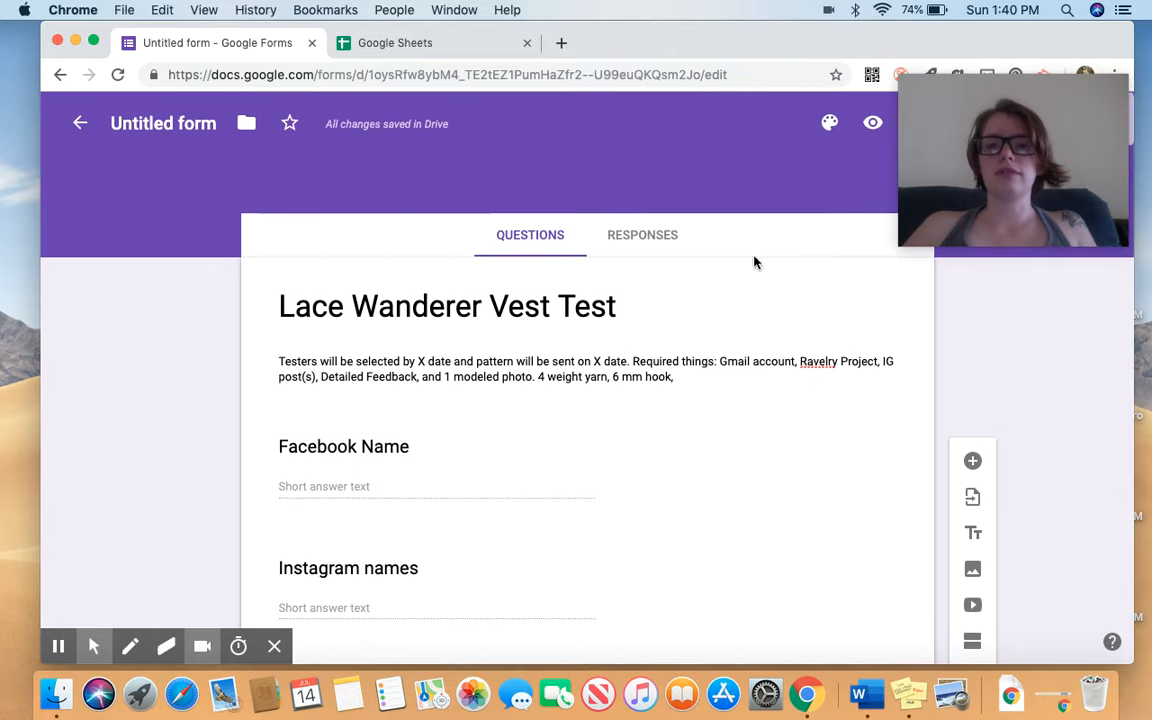
left_click_drag(1046, 177, 1054, 462)
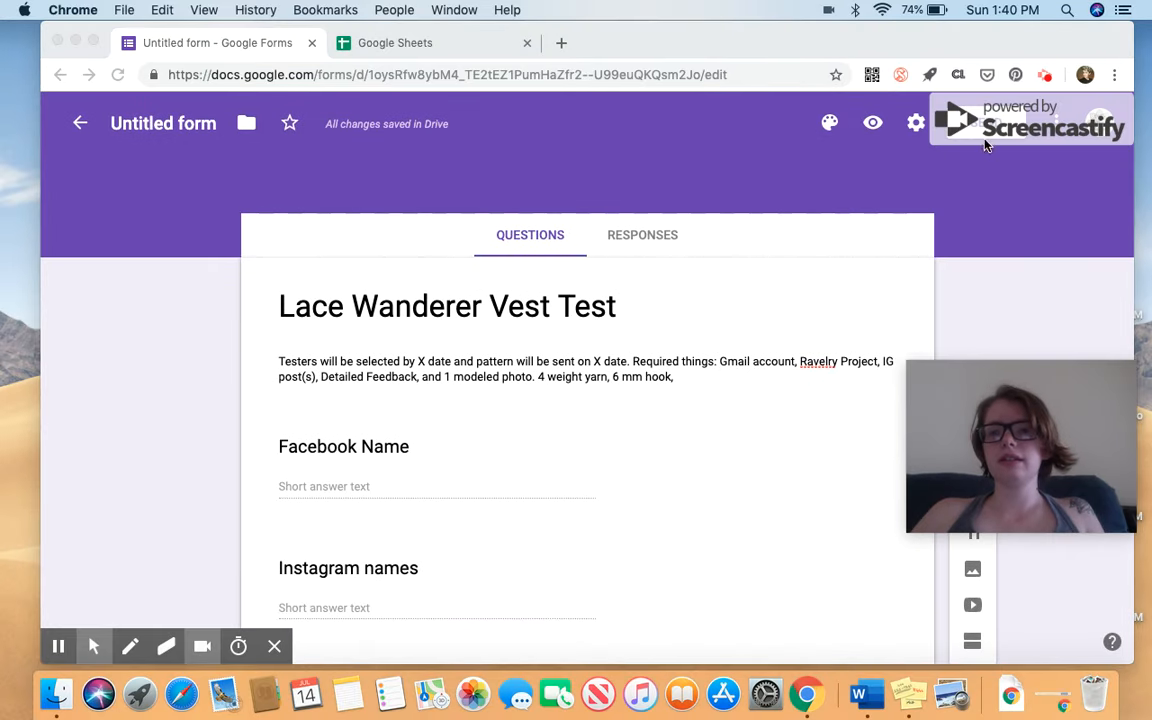
left_click(914, 169)
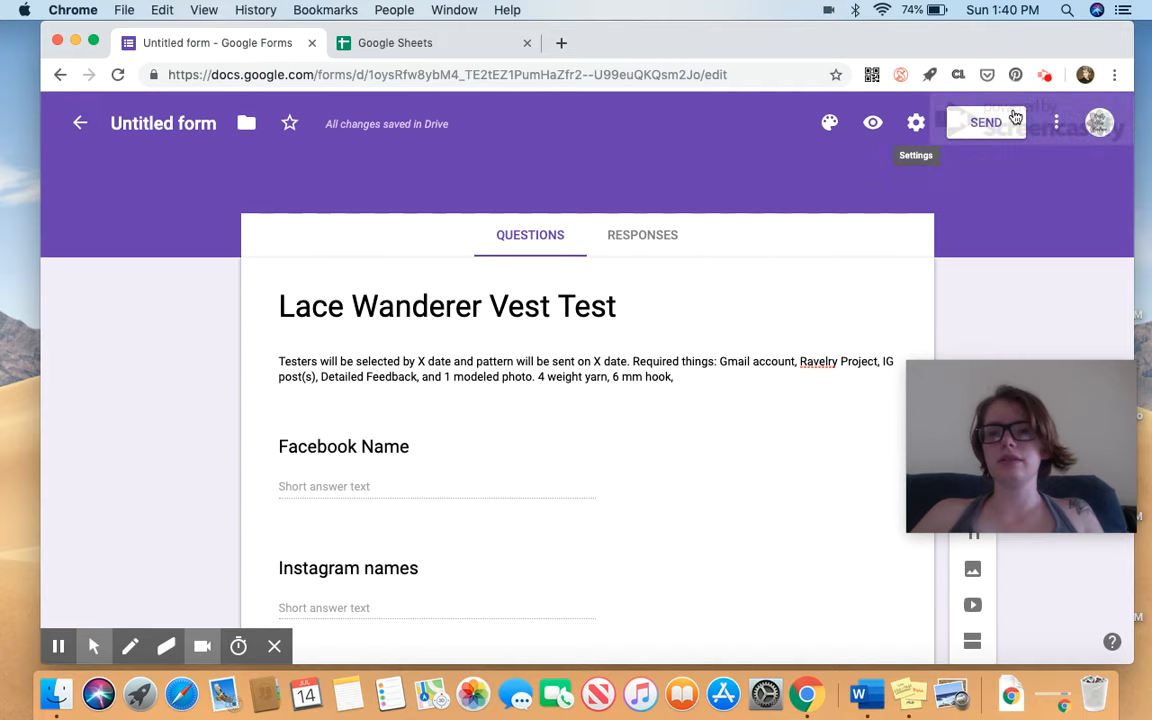
left_click(1057, 125)
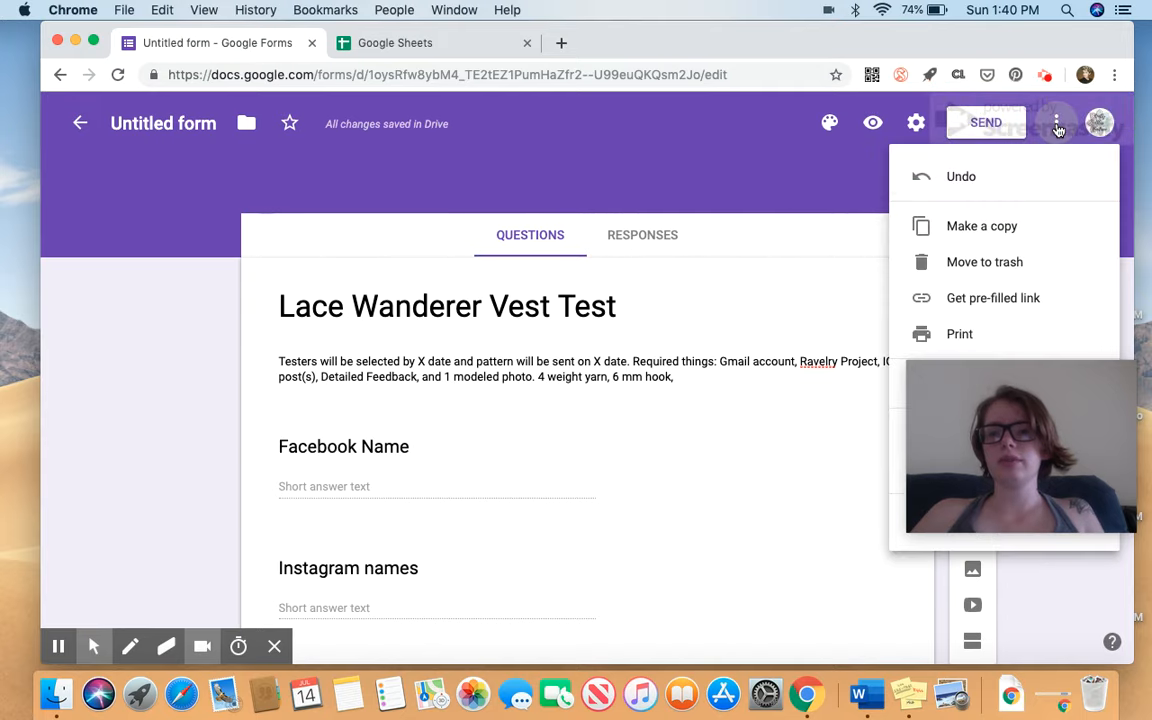
scroll(1030, 303, "down", 1)
scroll(1030, 303, "down", 3)
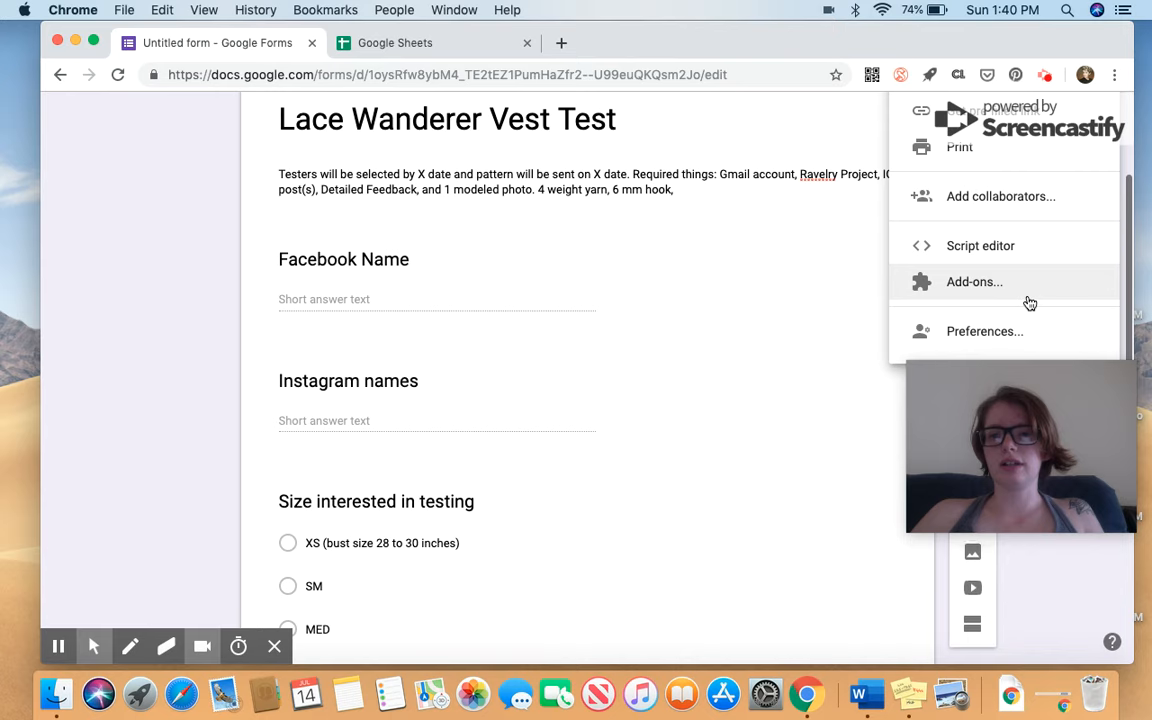
scroll(1030, 303, "up", 4)
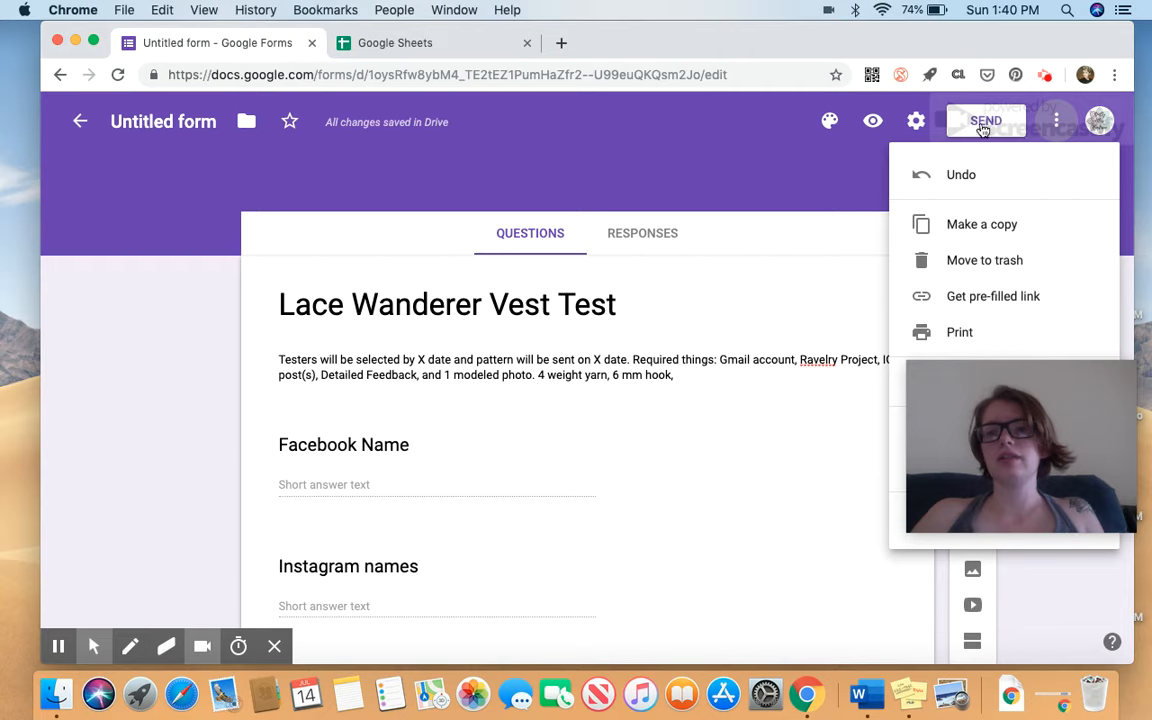
left_click(918, 133)
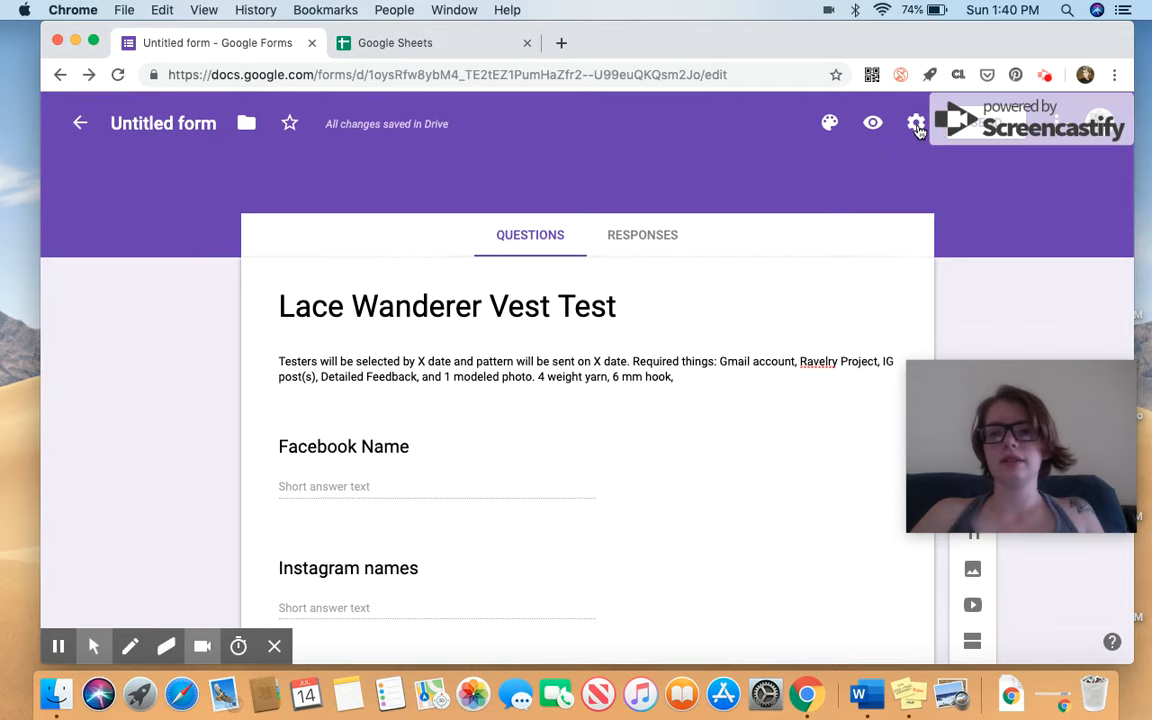
left_click(917, 127)
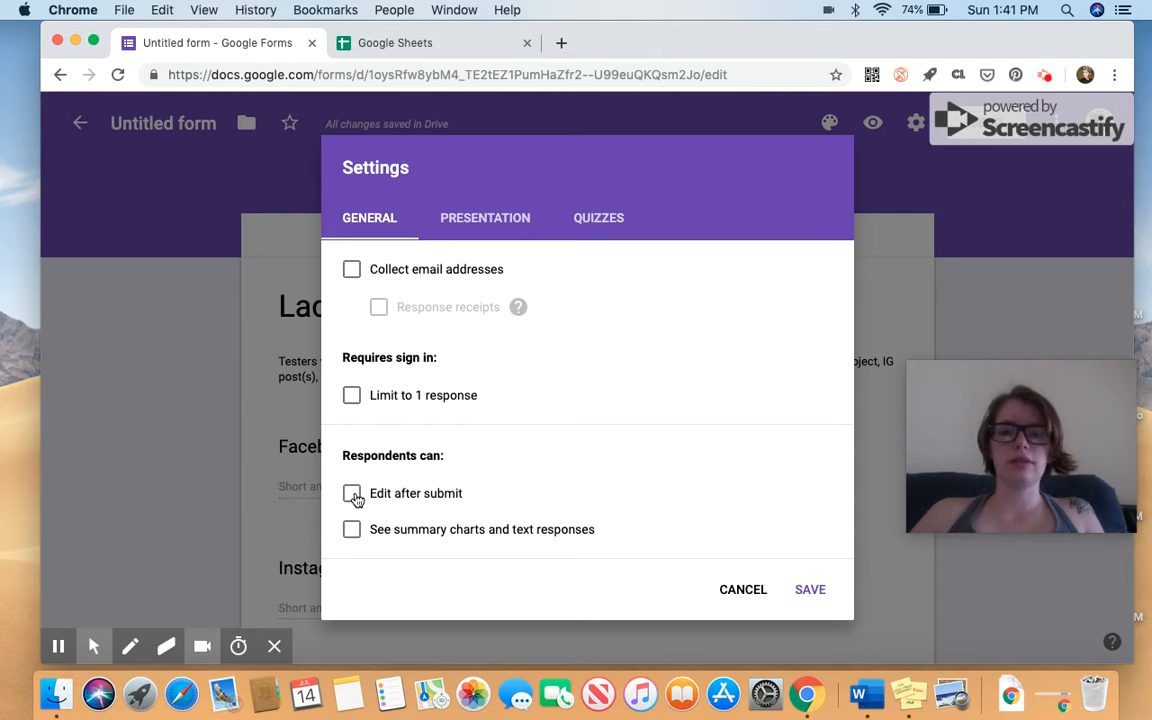
Review the Presentation and Quizzes settings, then cancel without changes.
left_click(495, 235)
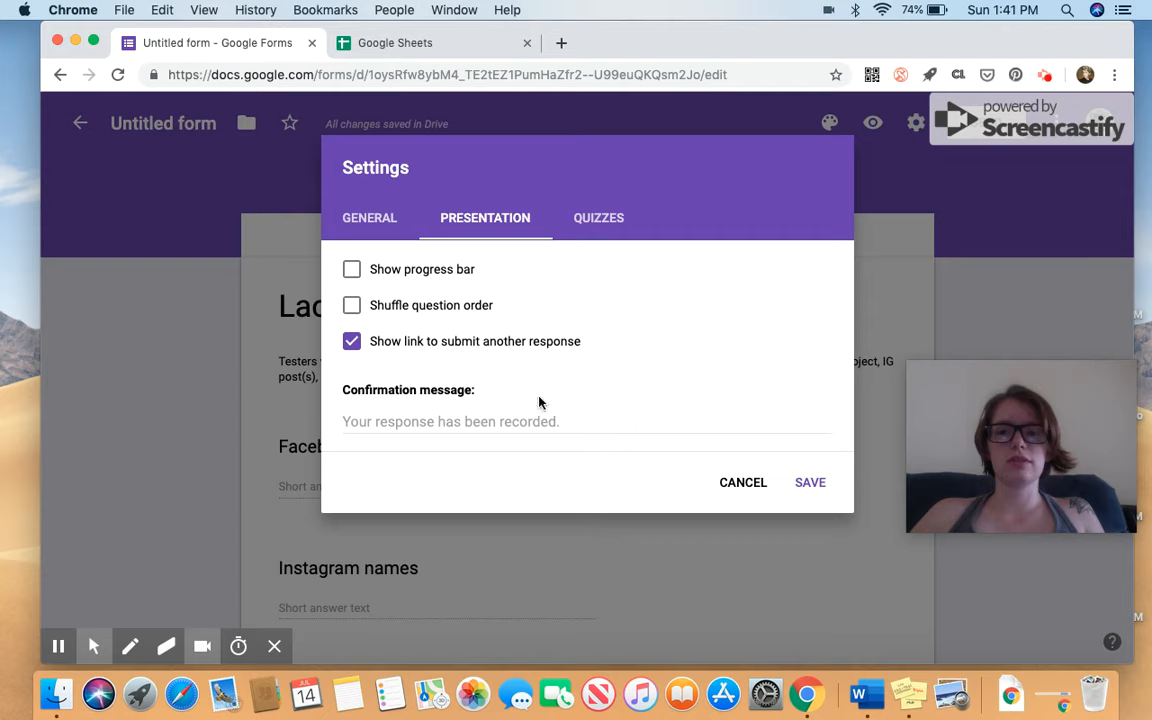
left_click(593, 220)
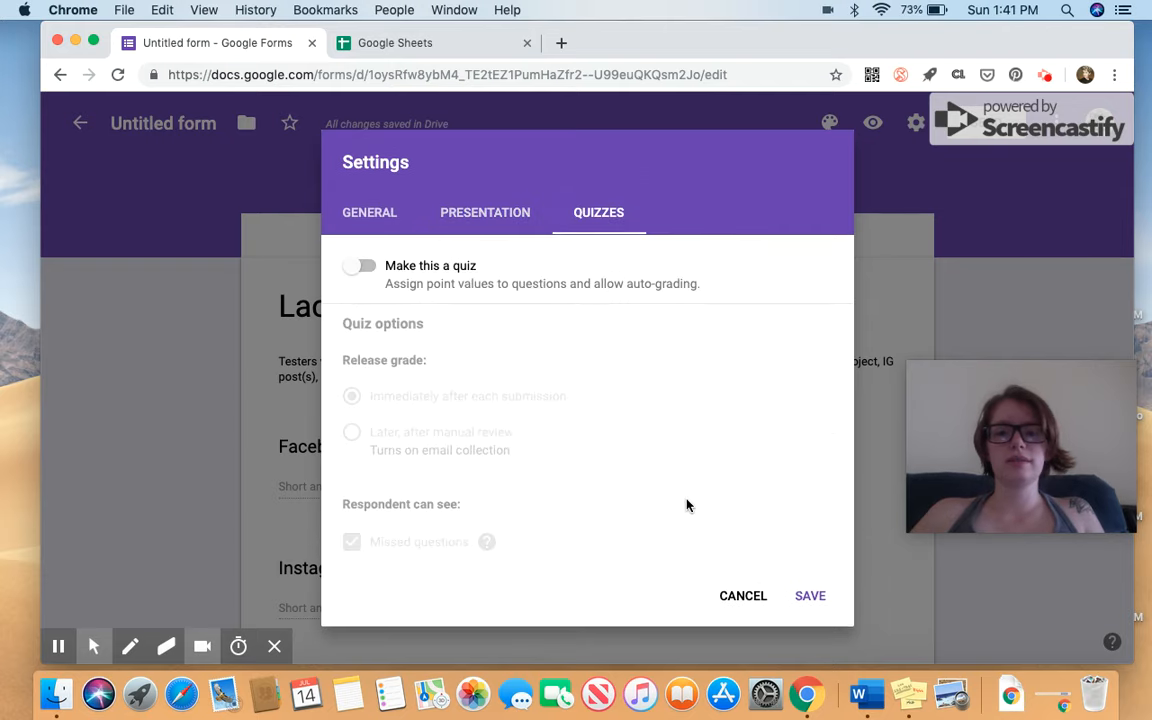
left_click(743, 596)
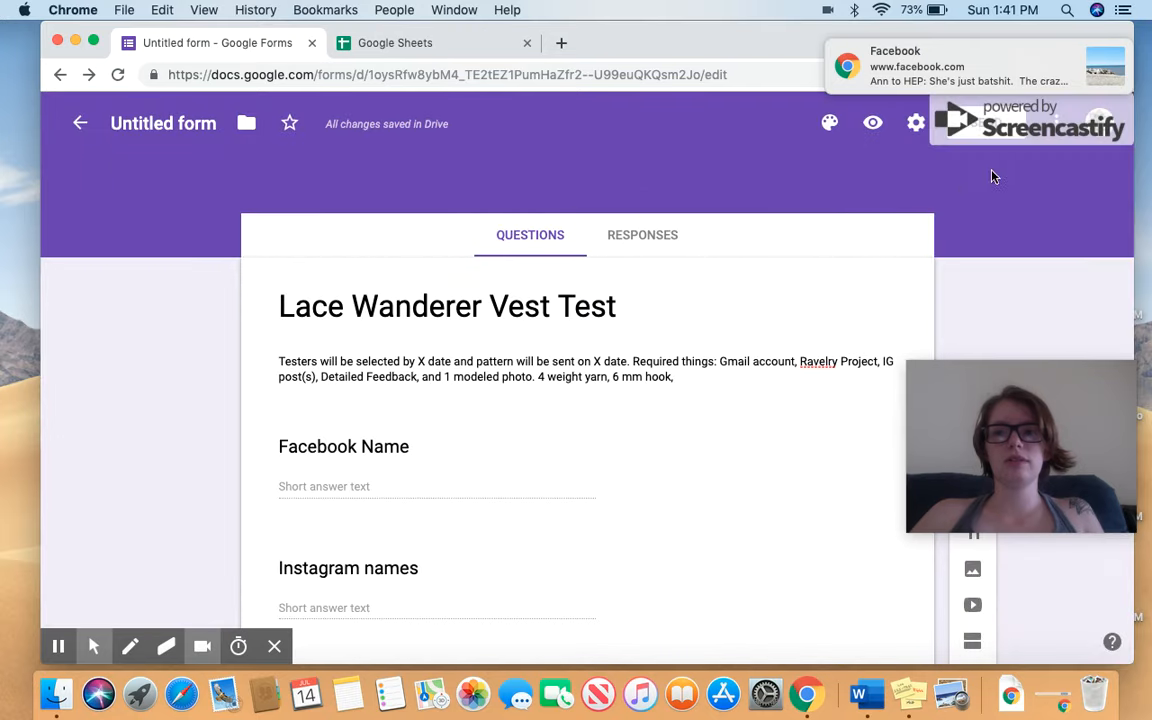
Dismiss the Facebook notification and browse the form's theme options panel.
left_click(1093, 53)
left_click(829, 134)
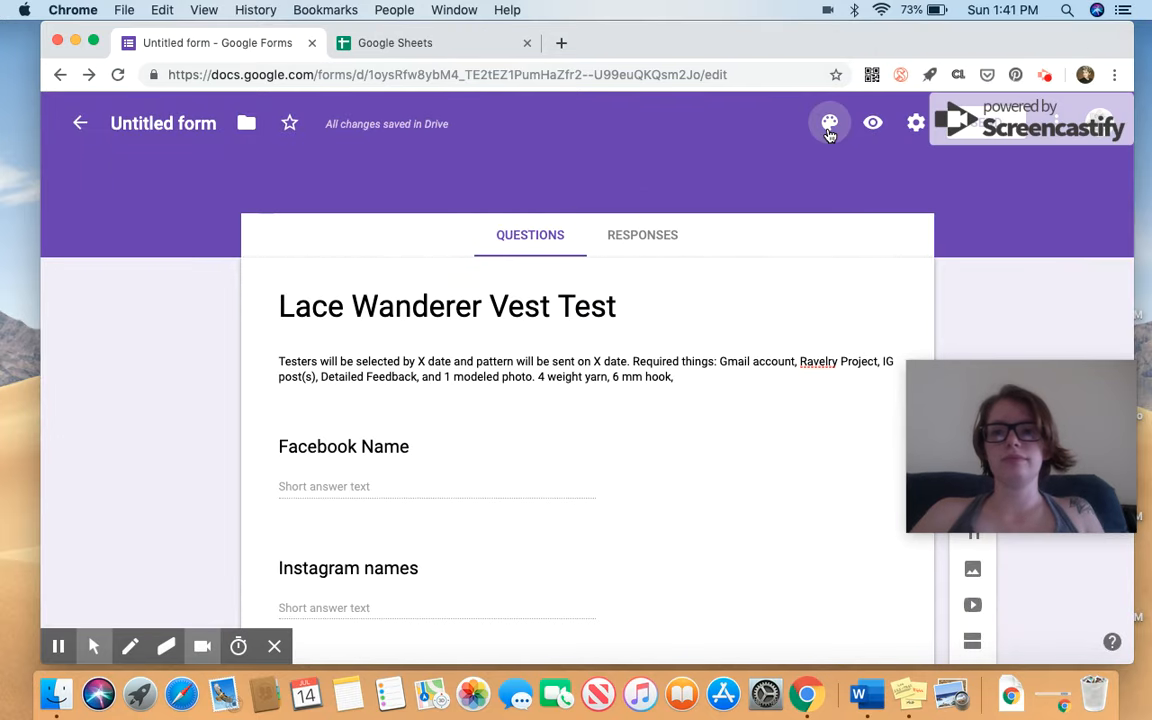
scroll(1051, 278, "down", 2)
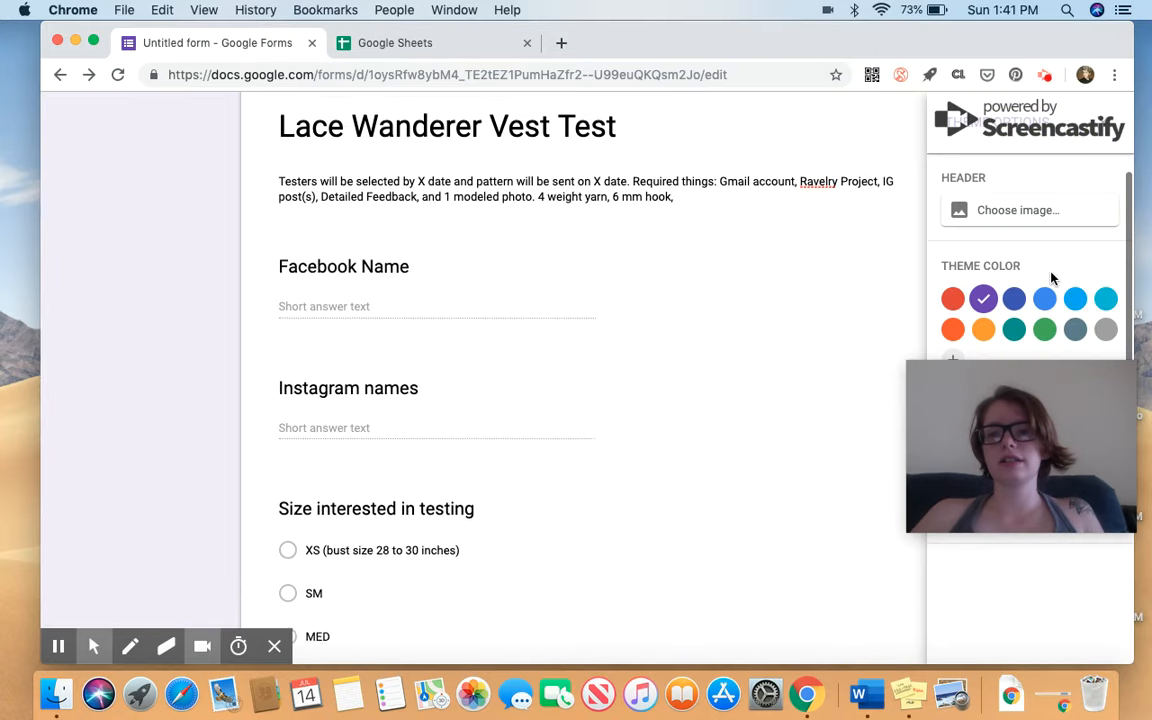
left_click_drag(1065, 437, 1065, 572)
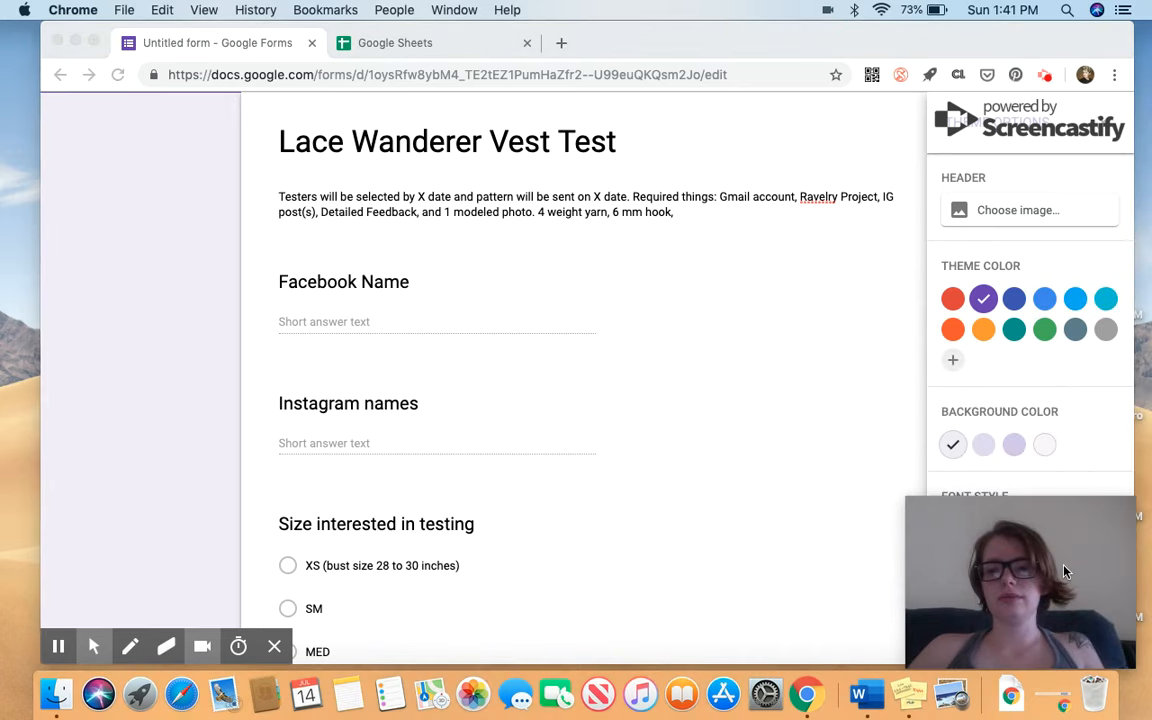
scroll(1039, 266, "down", 2)
scroll(1039, 266, "up", 4)
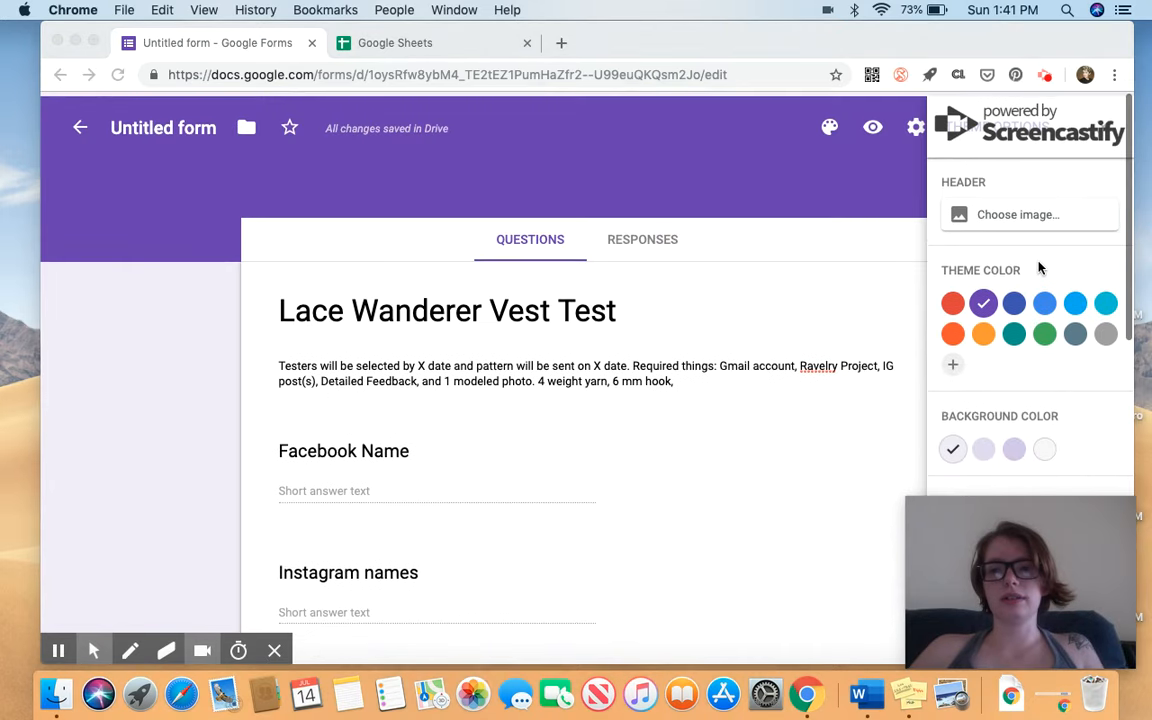
Preview the form in a new tab, then return to the editor's Responses view.
left_click(875, 127)
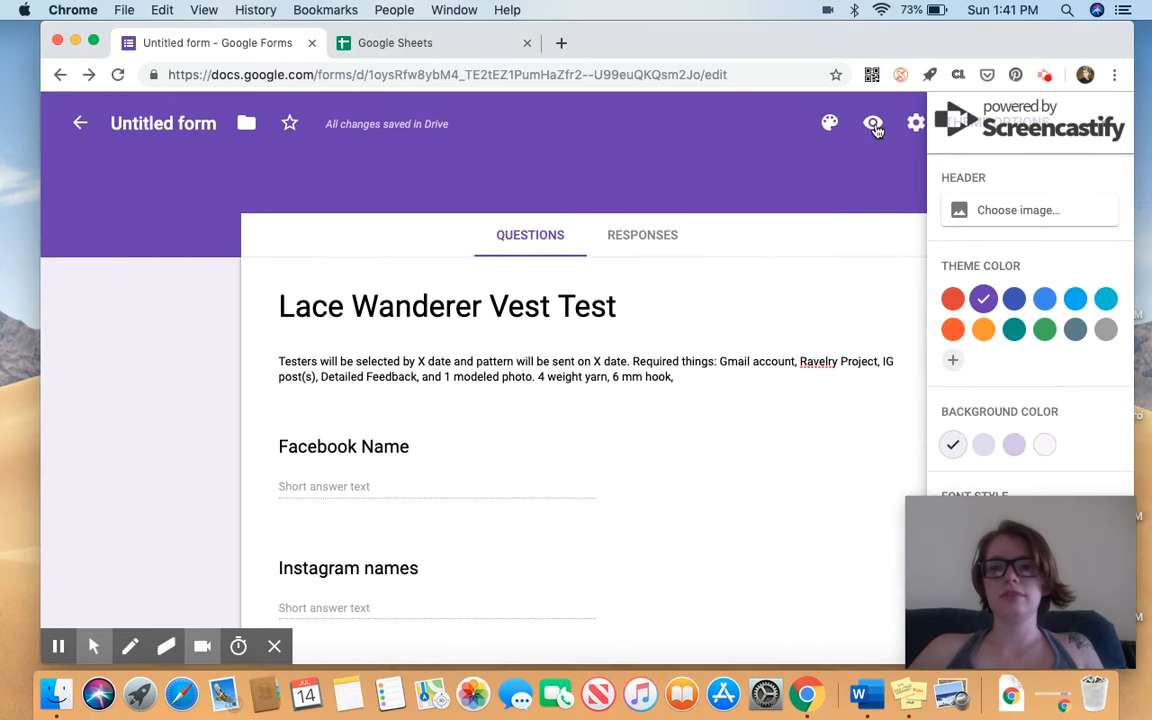
left_click(875, 127)
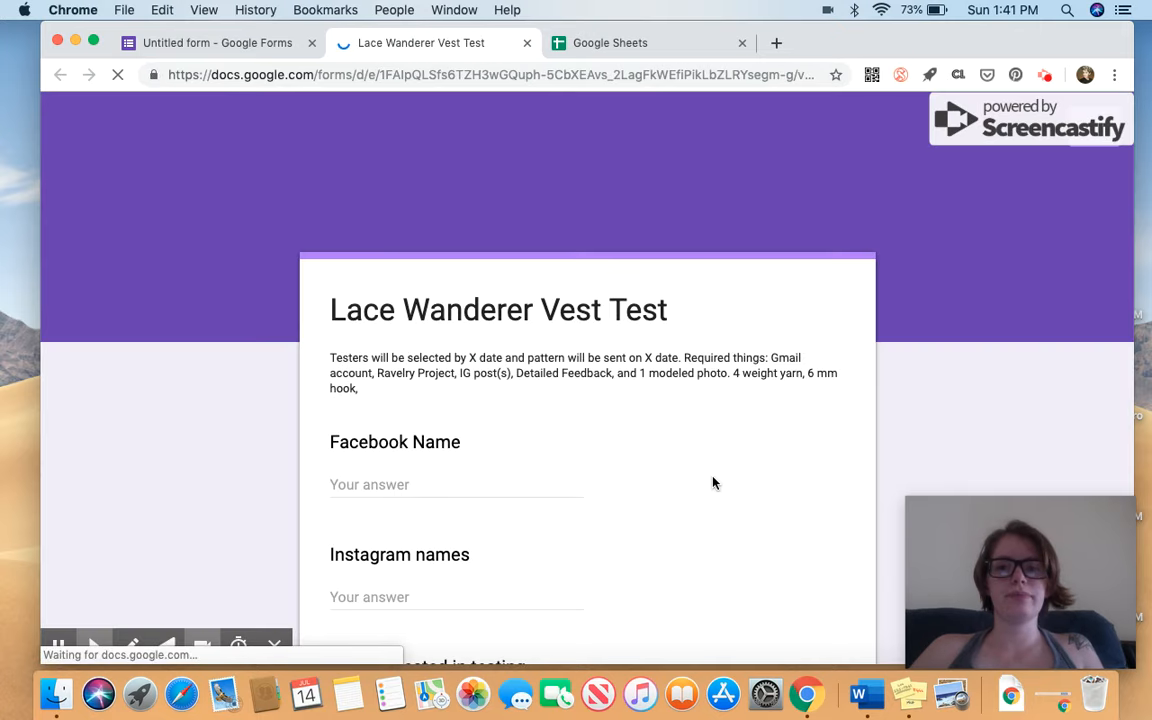
scroll(712, 475, "down", 5)
scroll(712, 472, "down", 3)
scroll(712, 472, "up", 10)
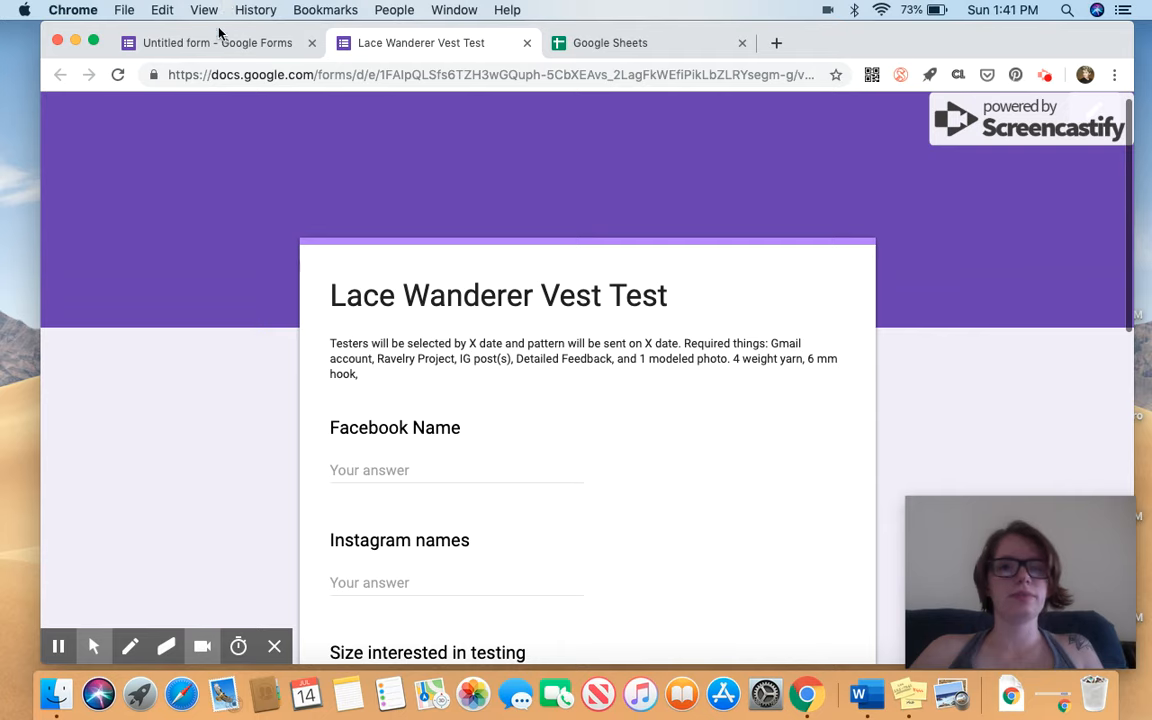
left_click(198, 43)
left_click(660, 233)
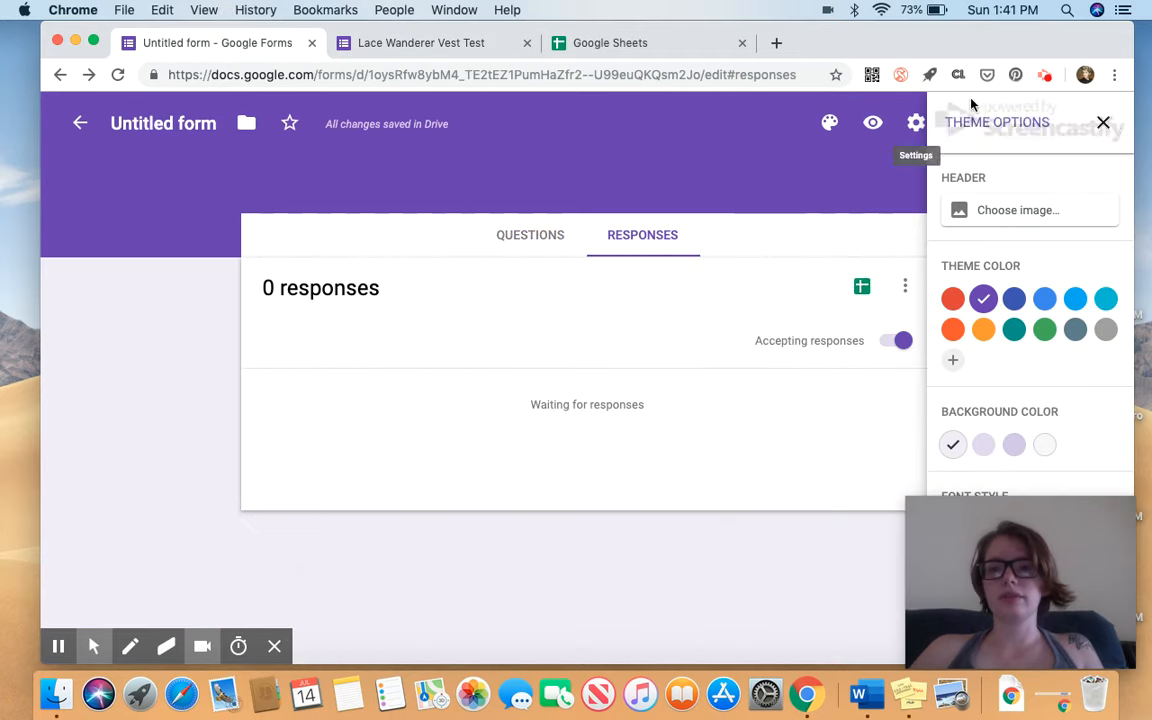
Open and cancel Settings, then close the theme options panel.
left_click(915, 123)
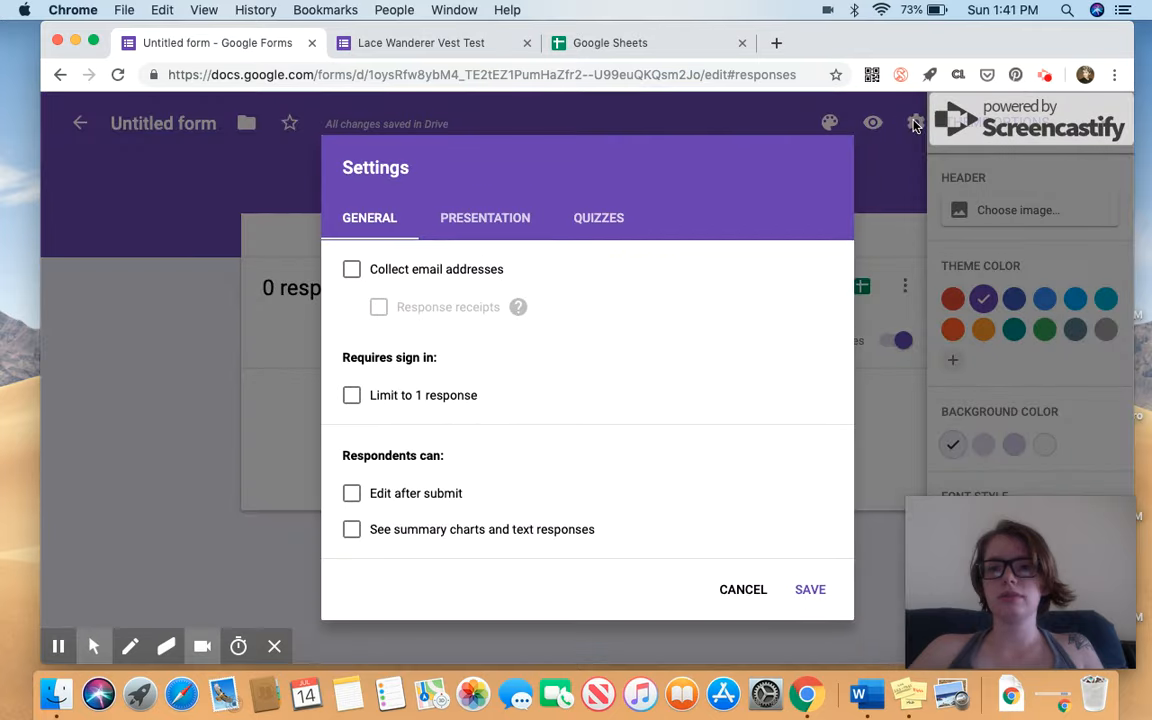
left_click(752, 596)
left_click(831, 122)
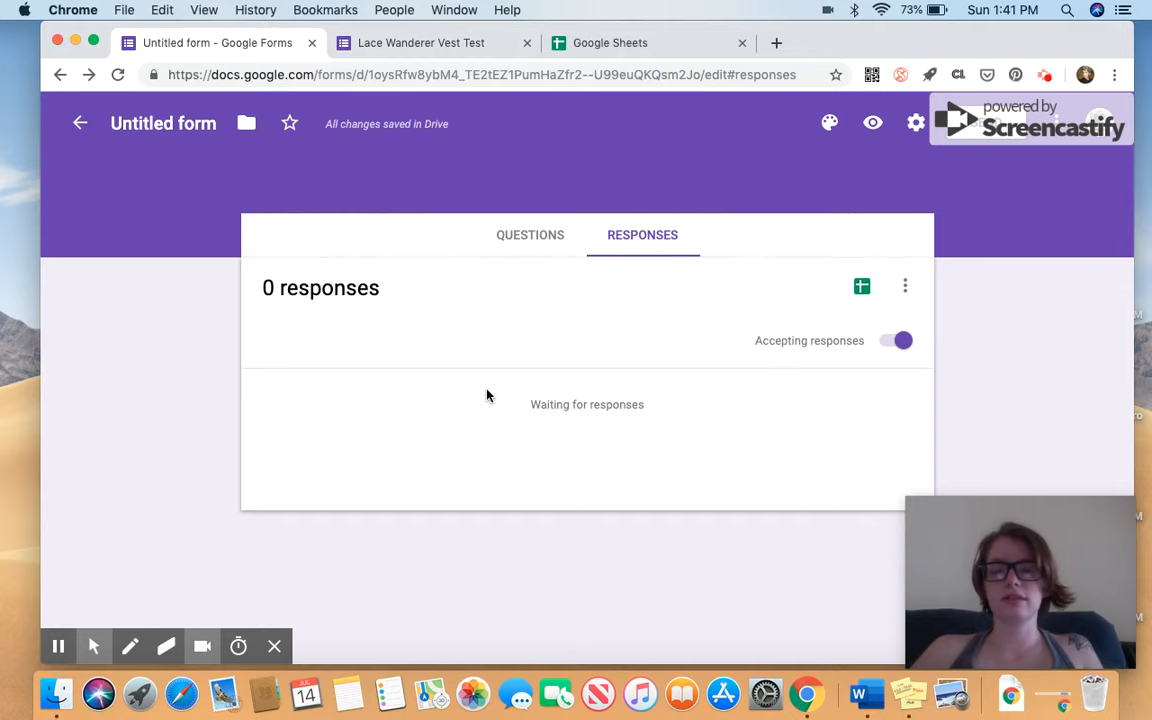
Toggle Accepting responses off and back on, then open and dismiss the responses menu.
left_click(902, 342)
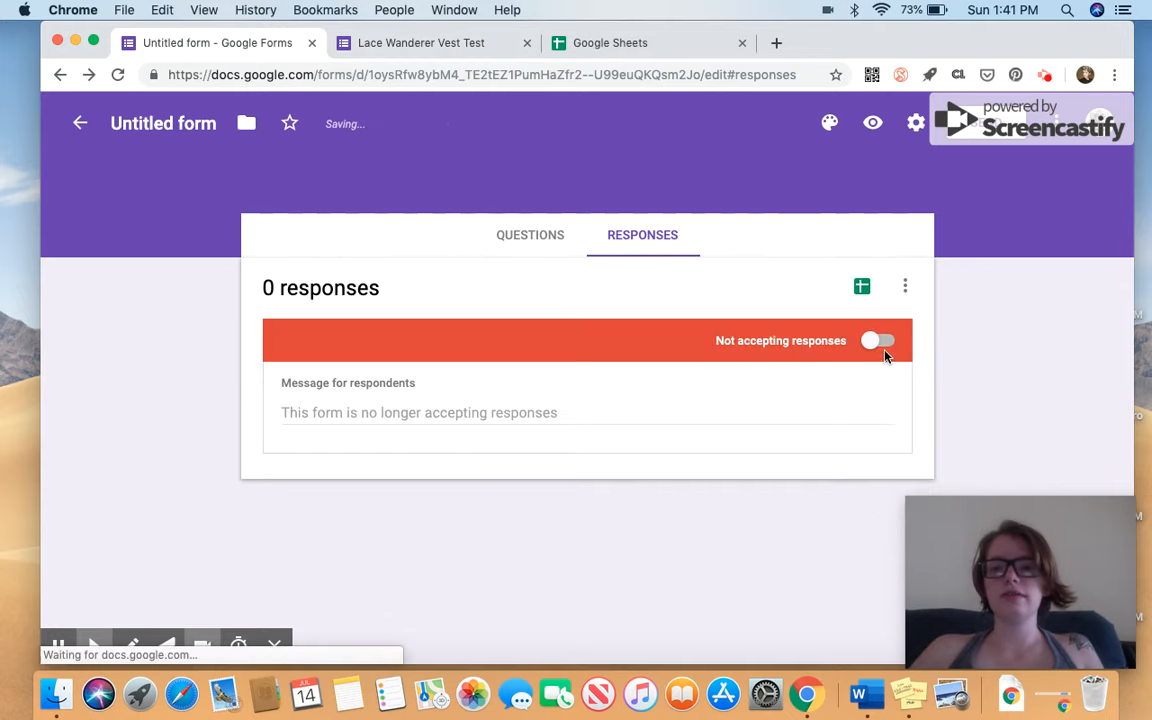
left_click(880, 342)
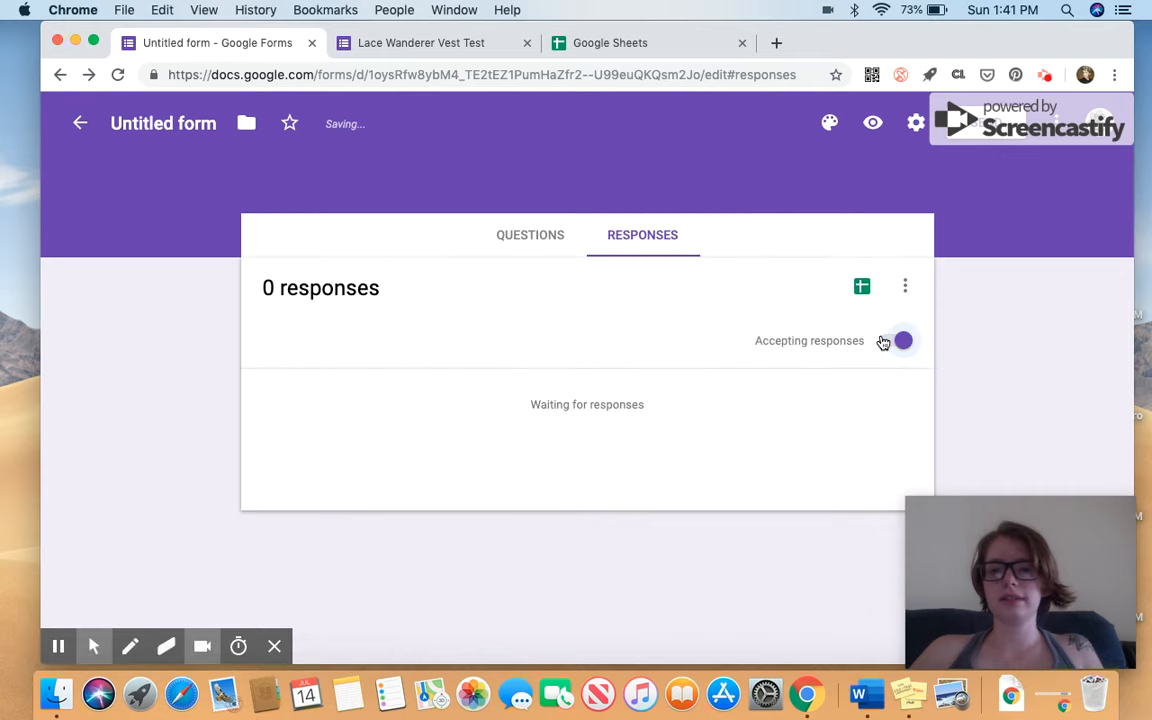
left_click(905, 290)
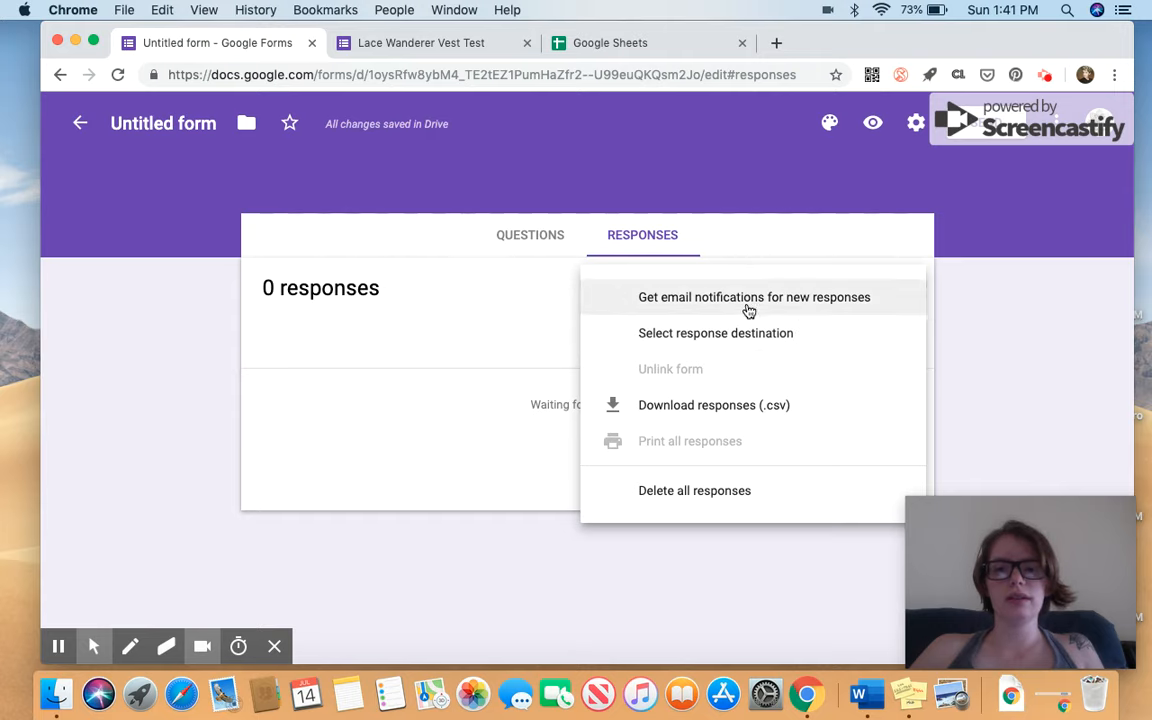
left_click(1031, 338)
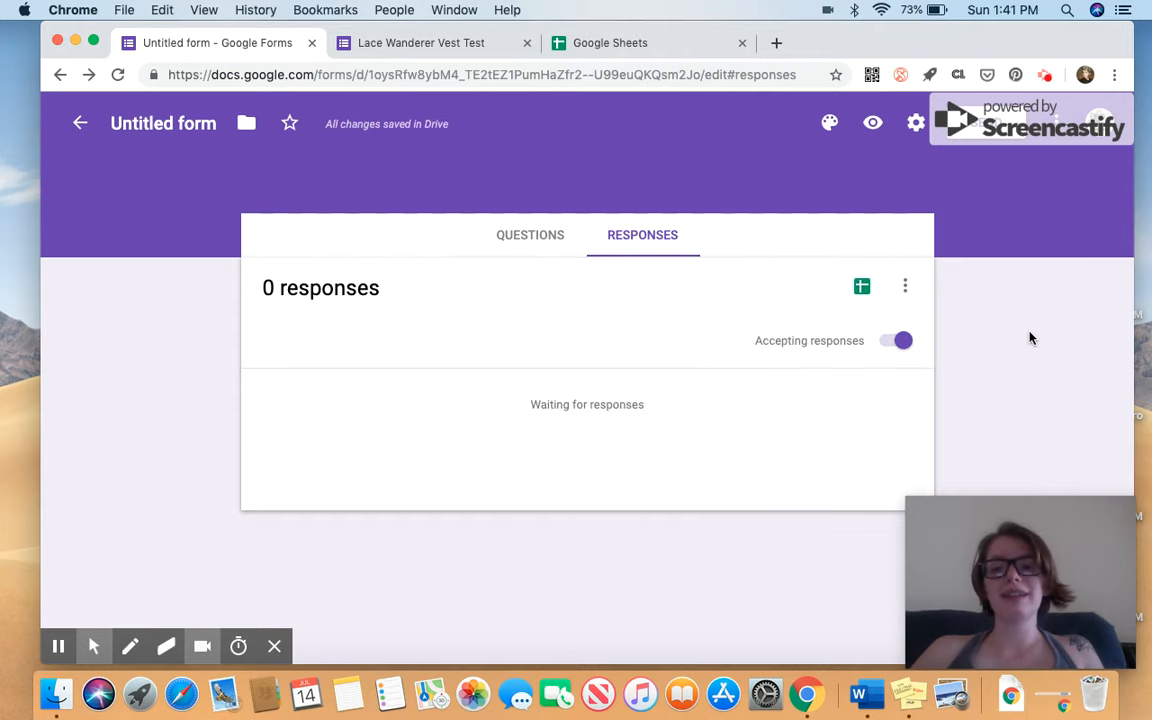
Send responses to a new spreadsheet named 'Lace Wanderer Vest Test' and create it.
left_click(862, 290)
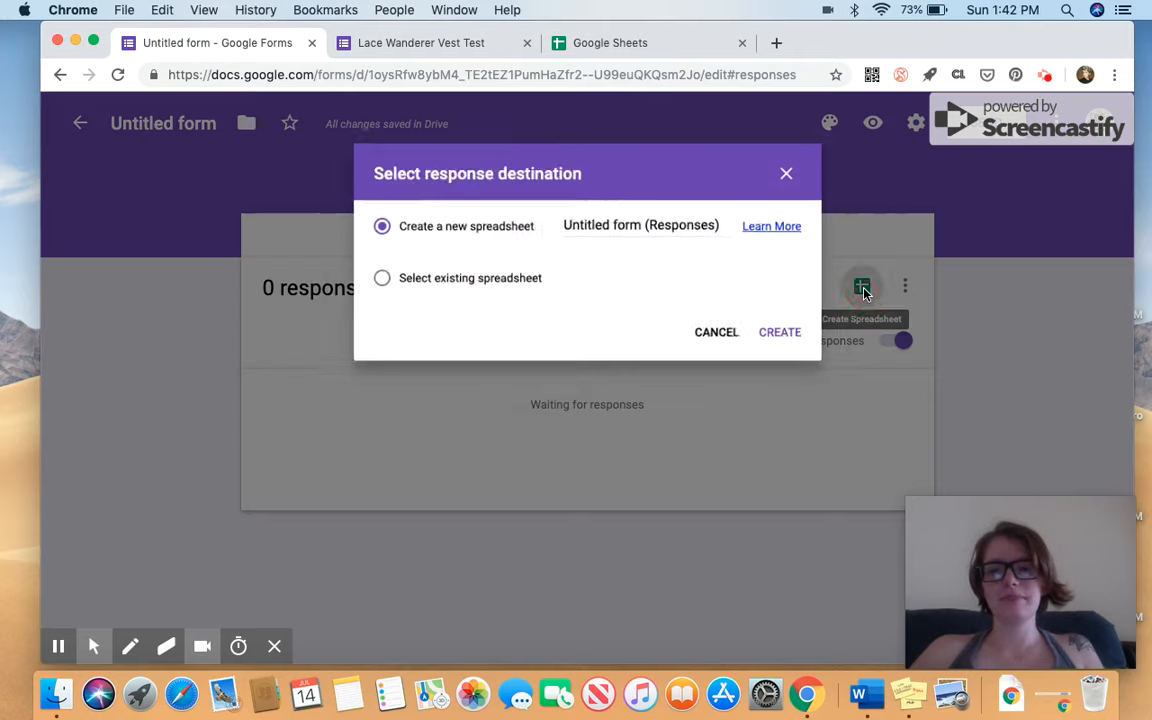
left_click(366, 283)
left_click(366, 224)
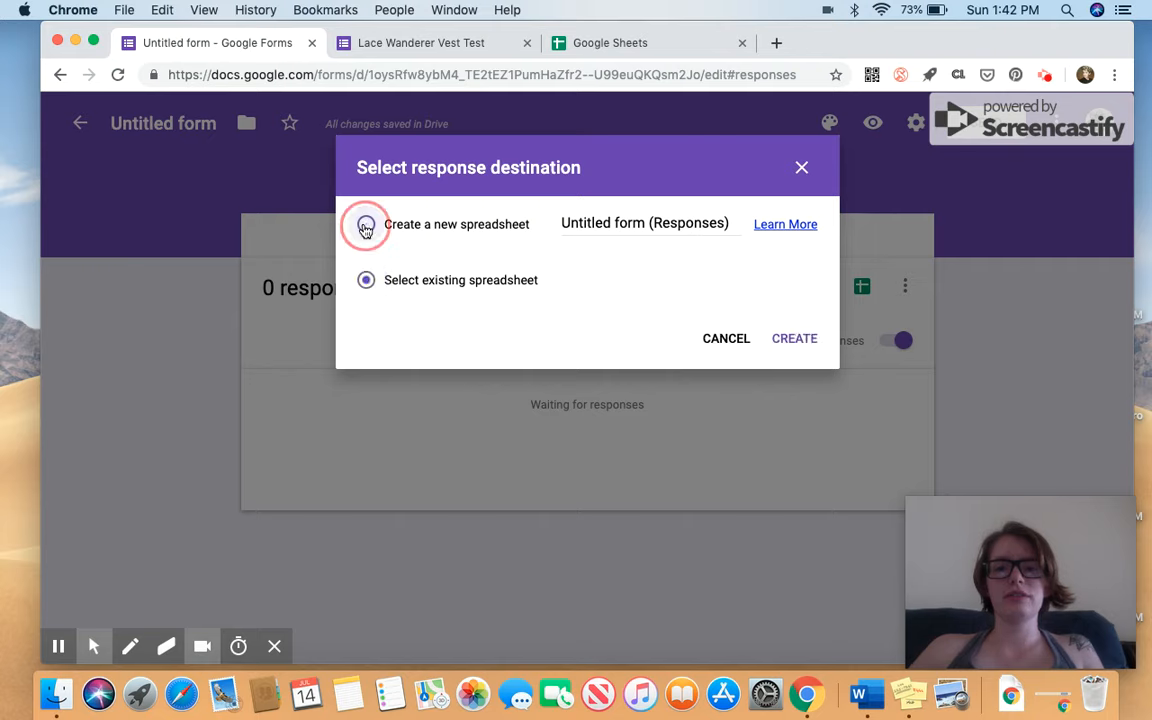
left_click(633, 227)
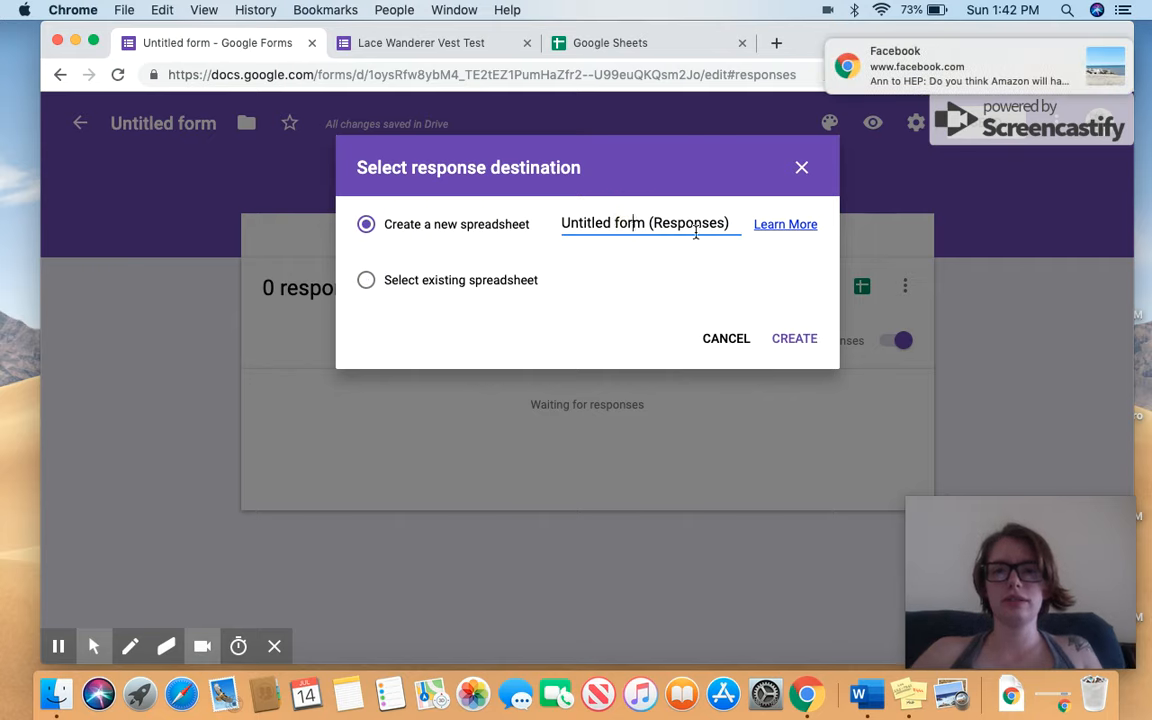
left_click_drag(738, 226, 532, 226)
type("Le")
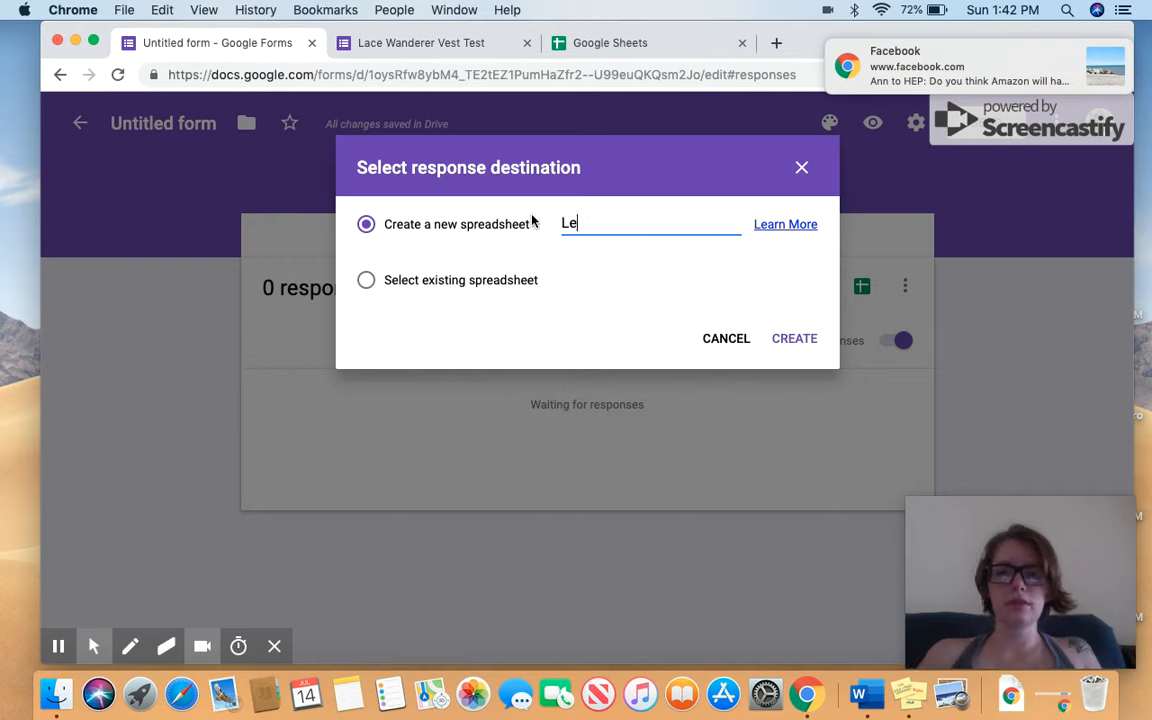
key("BackSpace")
type("ace Wanderer Vest Test")
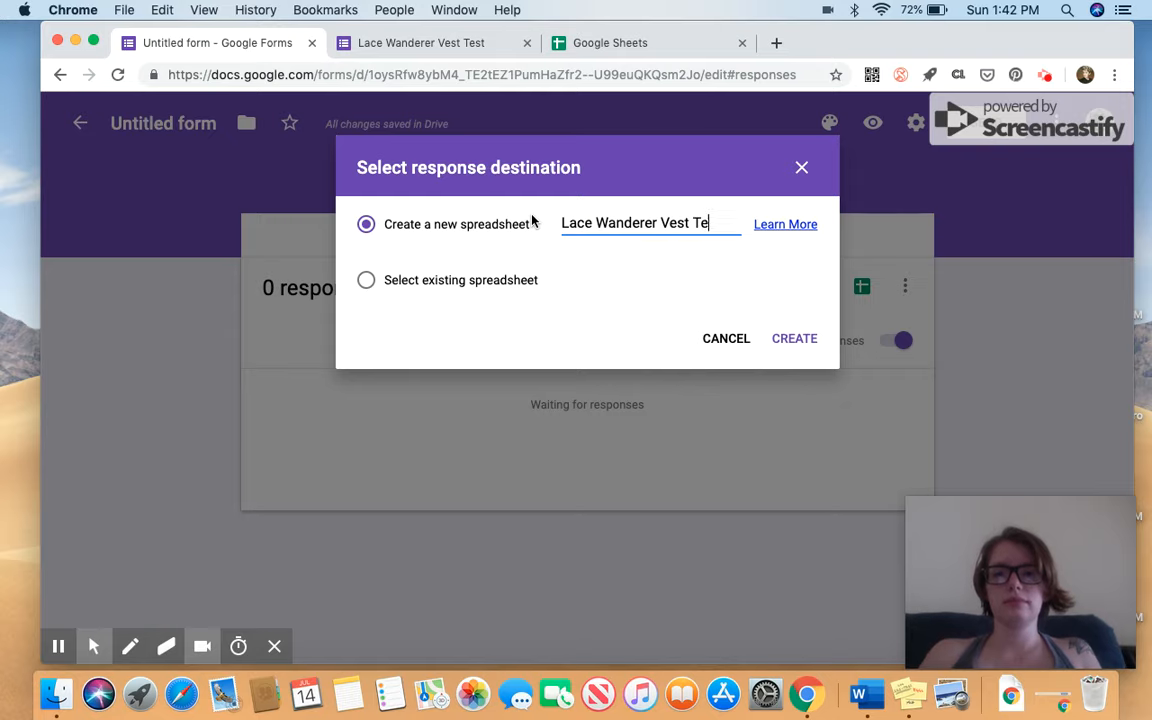
left_click(790, 340)
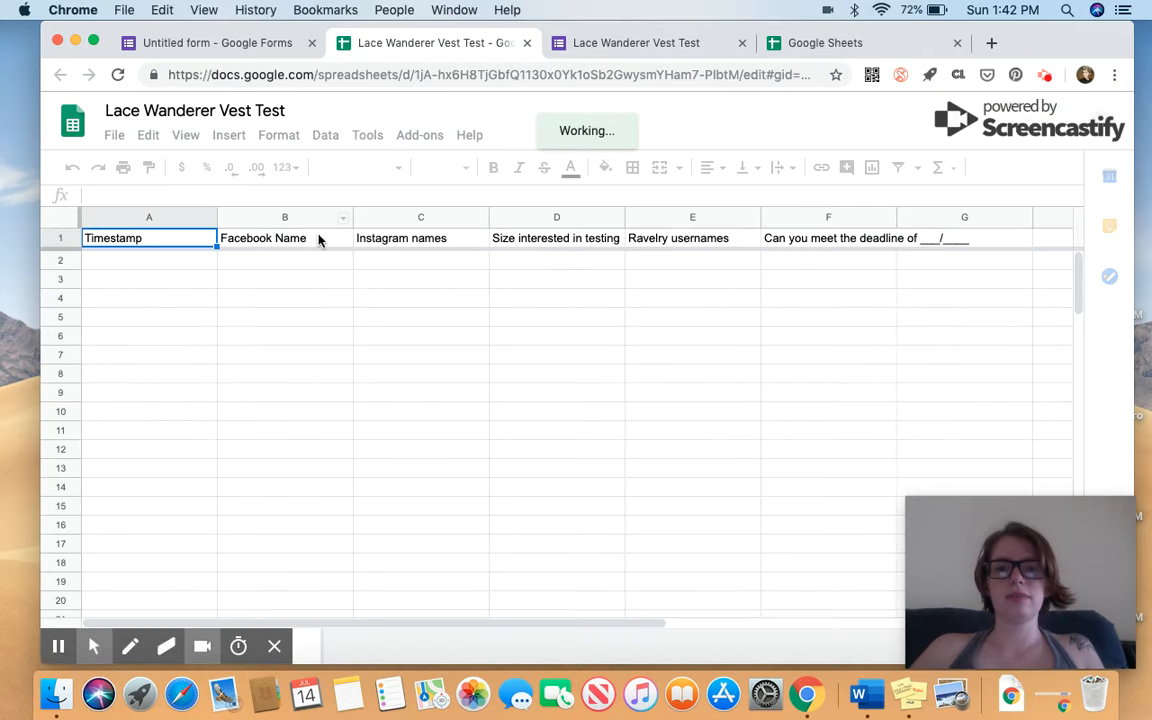
On the live form, enter a test Facebook name and Instagram username, and choose size SM.
left_click(627, 43)
scroll(551, 285, "down", 5)
left_click(453, 260)
key("Tab")
type("knot")
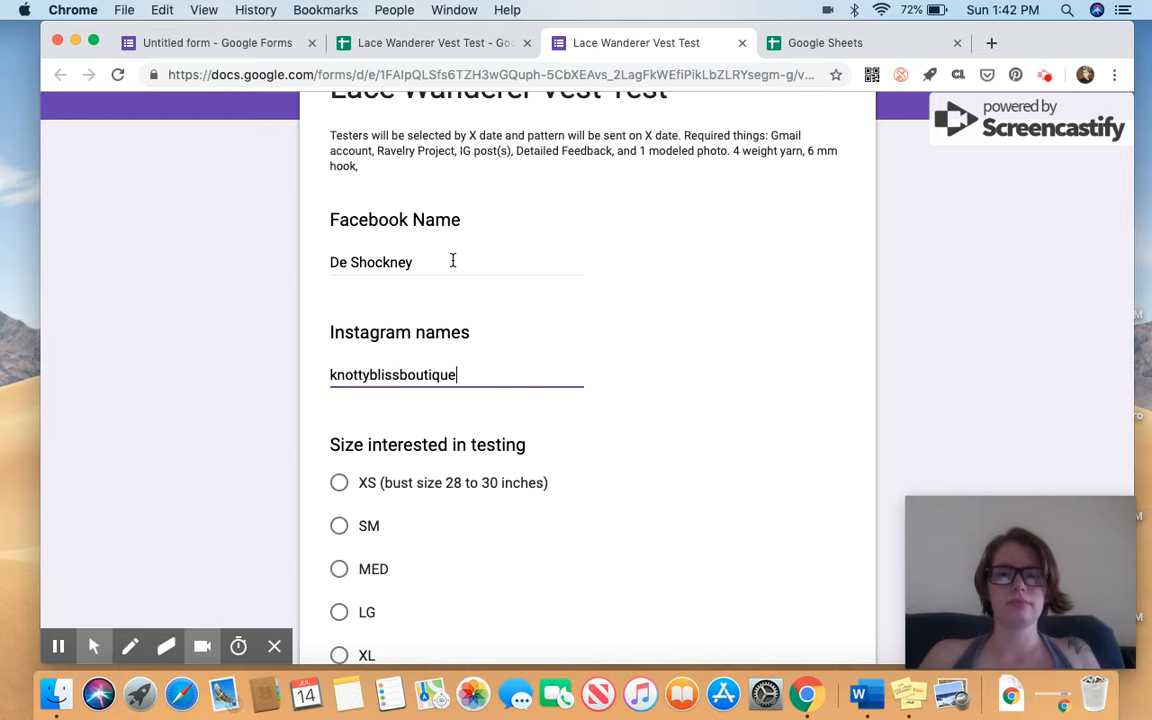
left_click(340, 527)
Enter a Ravelry username, leave the deadline date blank, and submit the response.
scroll(340, 525, "down", 8)
left_click(364, 420)
type("artsygirl17")
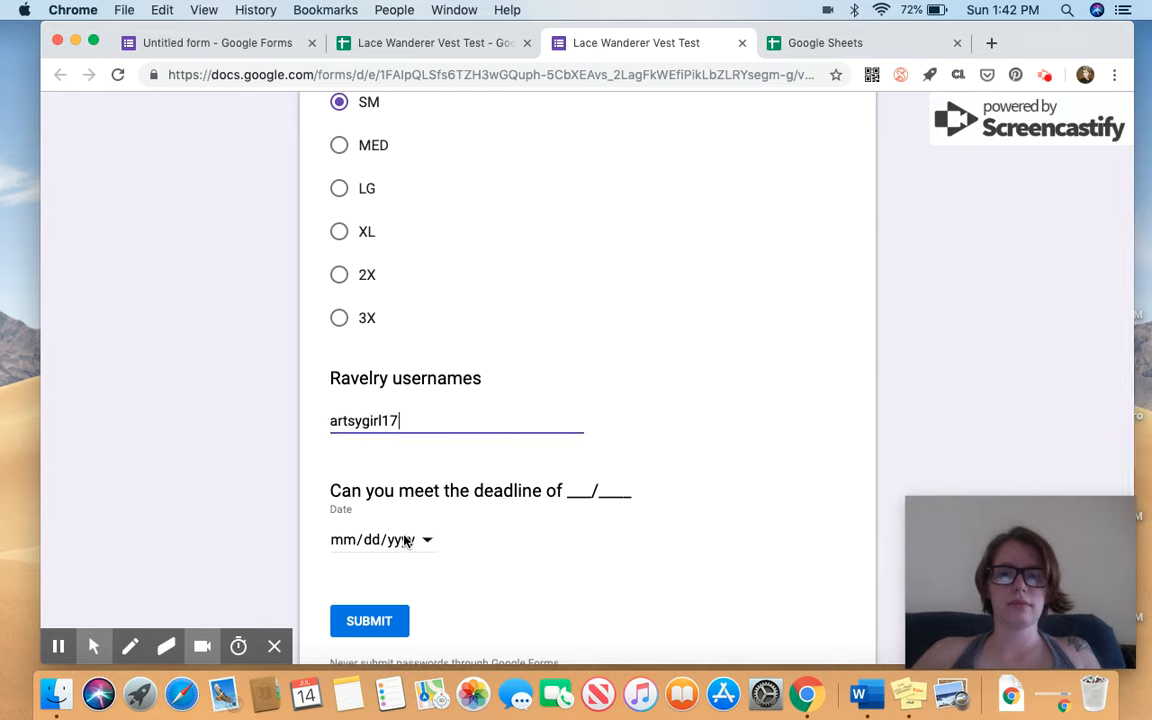
left_click(405, 540)
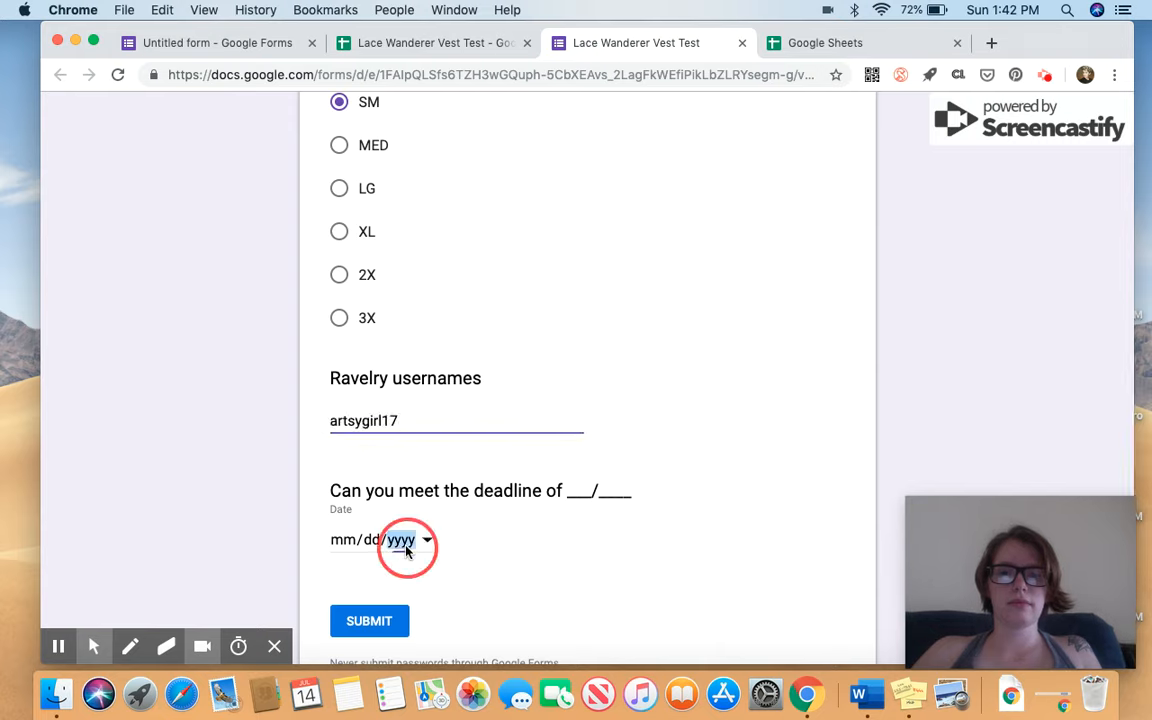
left_click(437, 546)
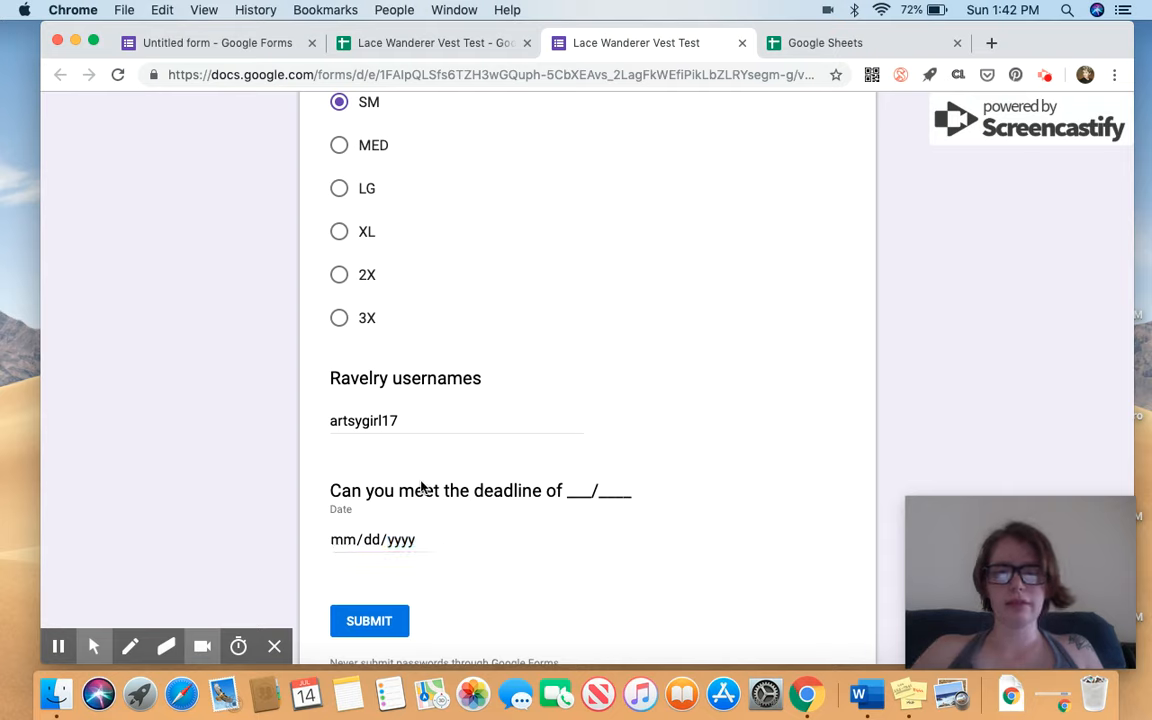
scroll(424, 480, "down", 2)
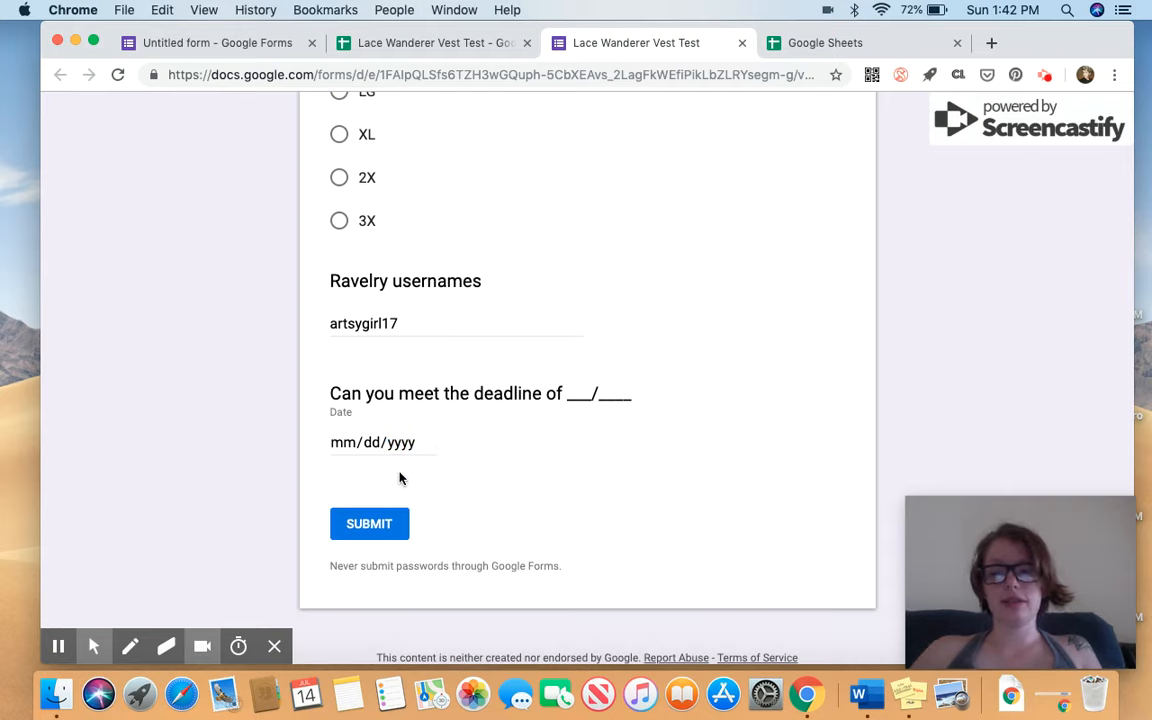
left_click(363, 523)
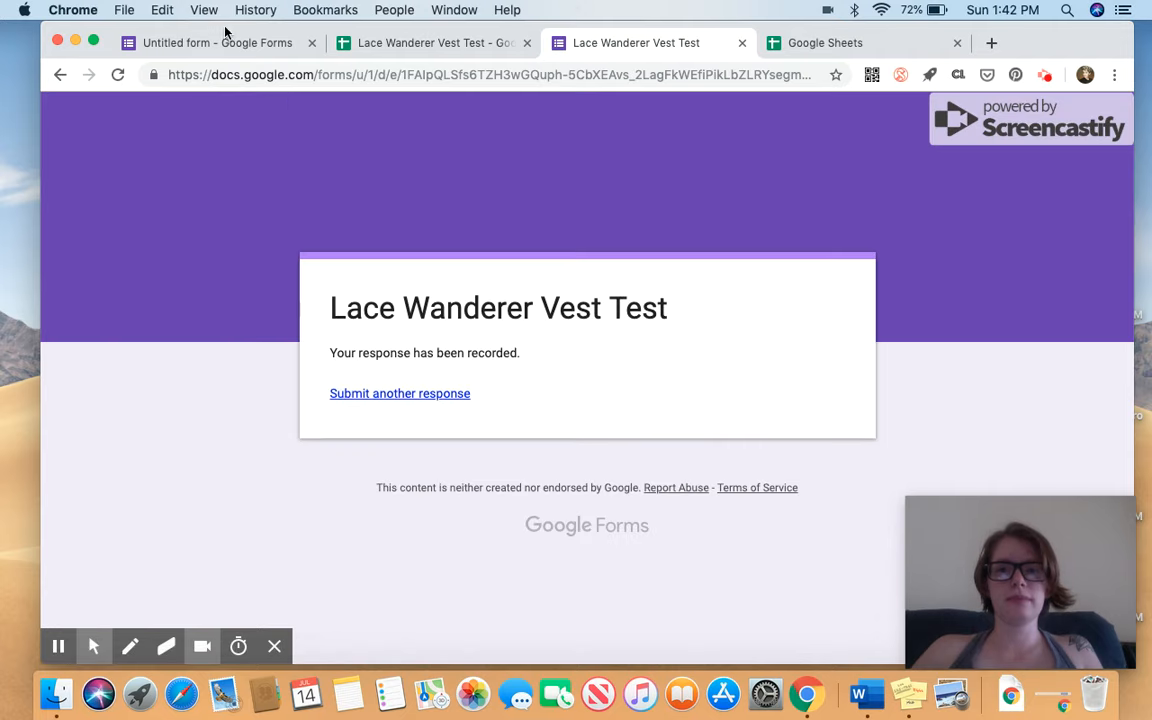
Review the single test response individually, then in the summary where the size chart shows SM at 100%.
left_click(229, 43)
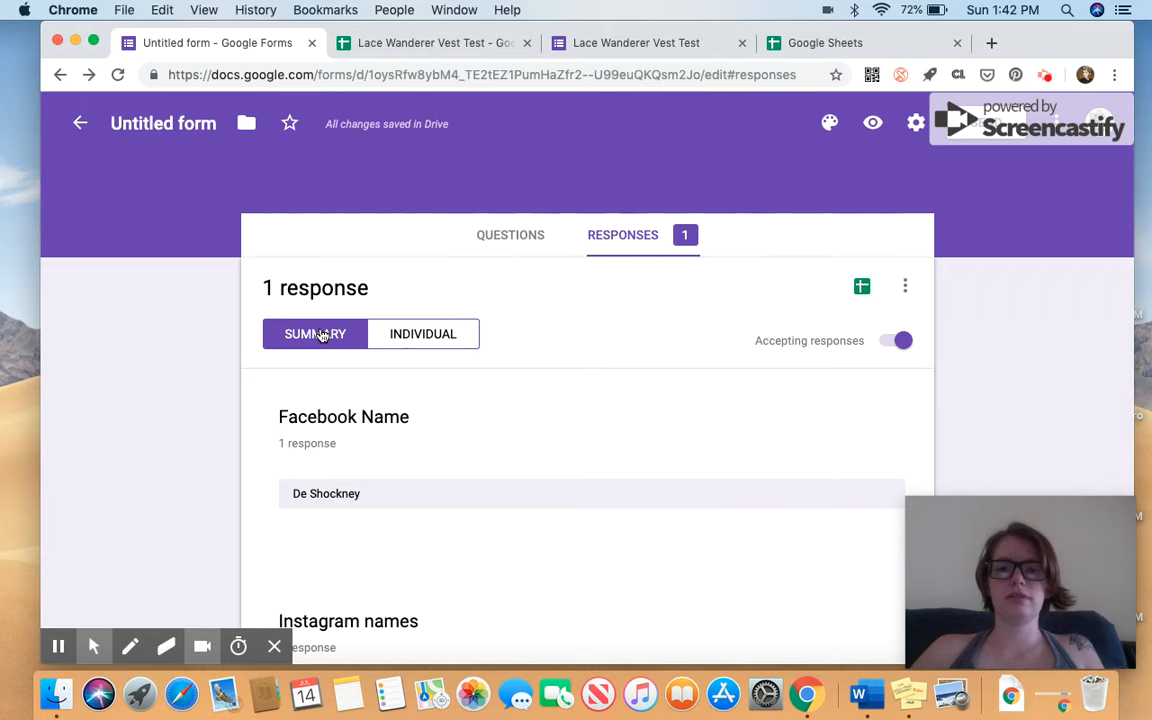
left_click(420, 334)
scroll(638, 525, "down", 10)
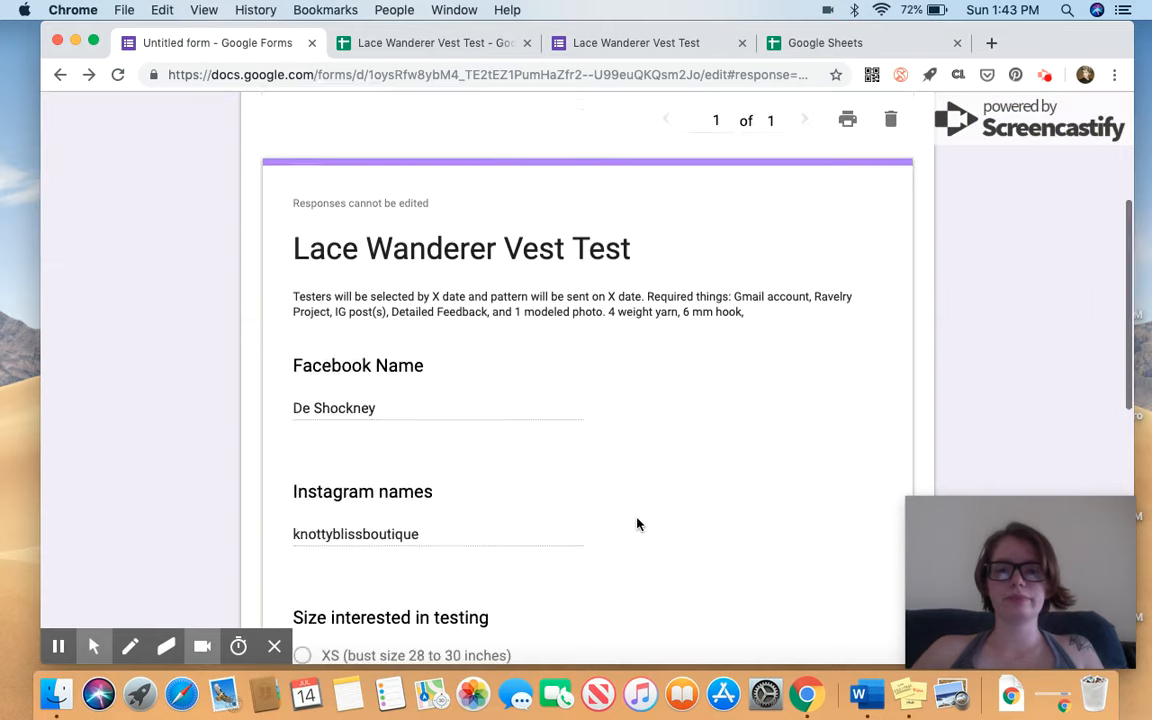
scroll(638, 525, "up", 10)
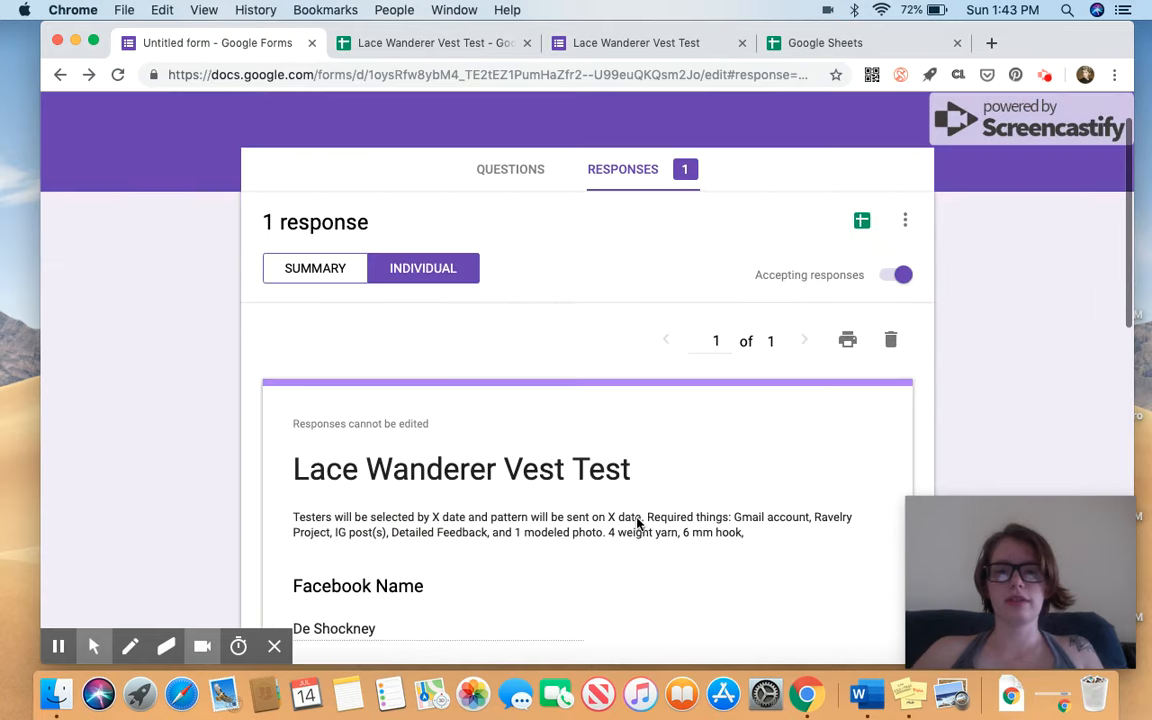
left_click(322, 273)
scroll(473, 435, "down", 5)
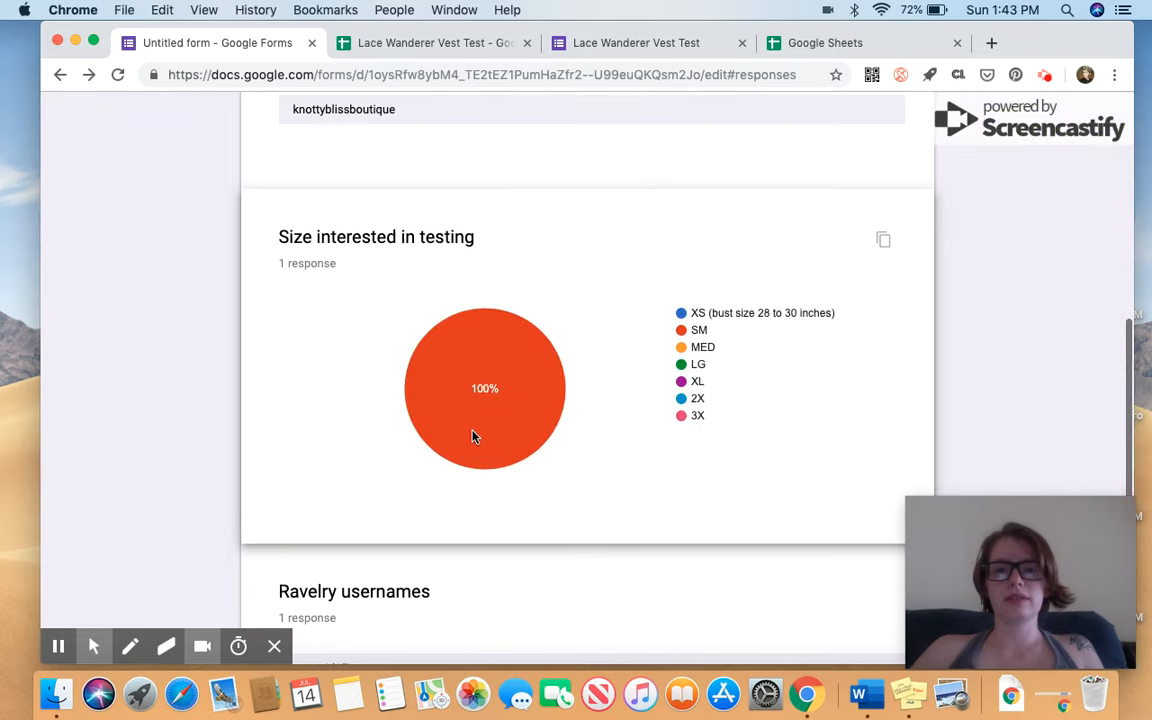
mouse_move(468, 321)
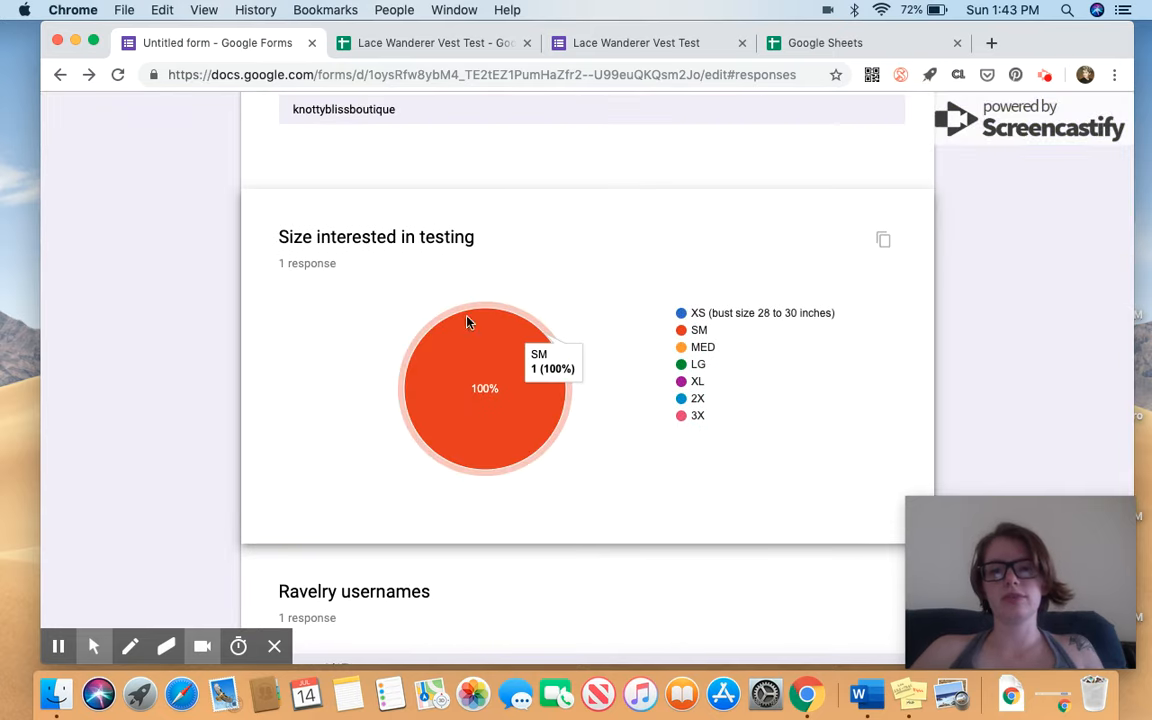
Check the test response in spreadsheet row 2, timestamped 7/14/2019 13:42:53, then close the spreadsheet.
left_click(449, 44)
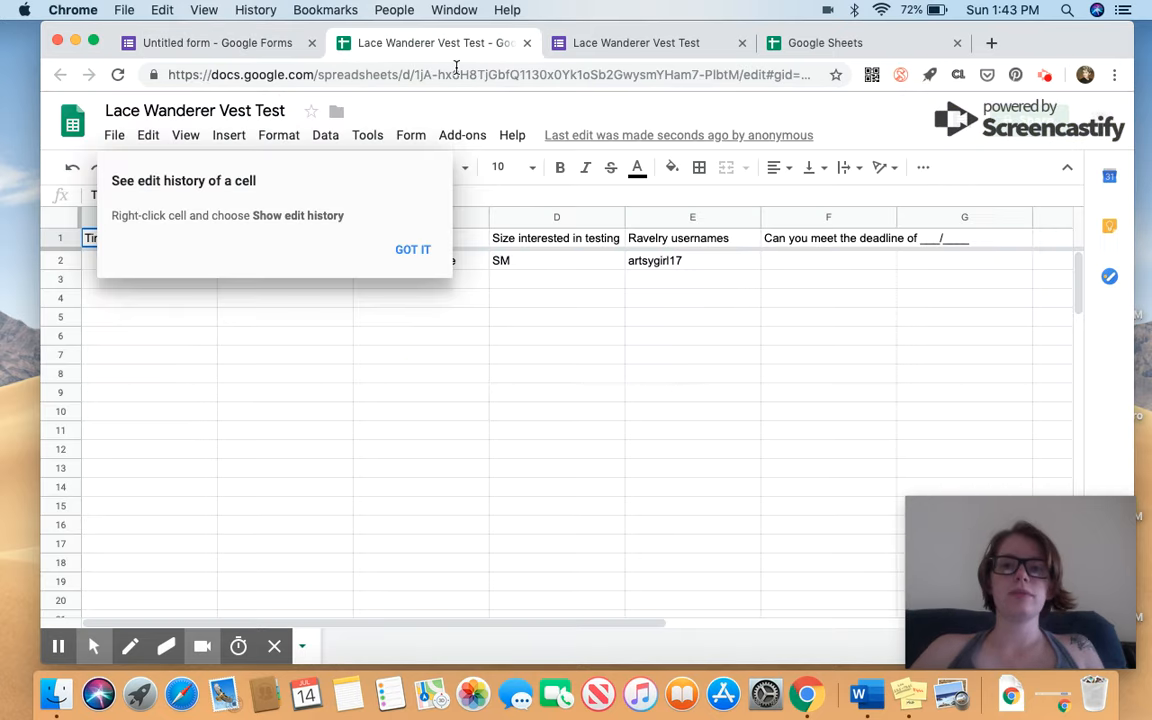
left_click(412, 250)
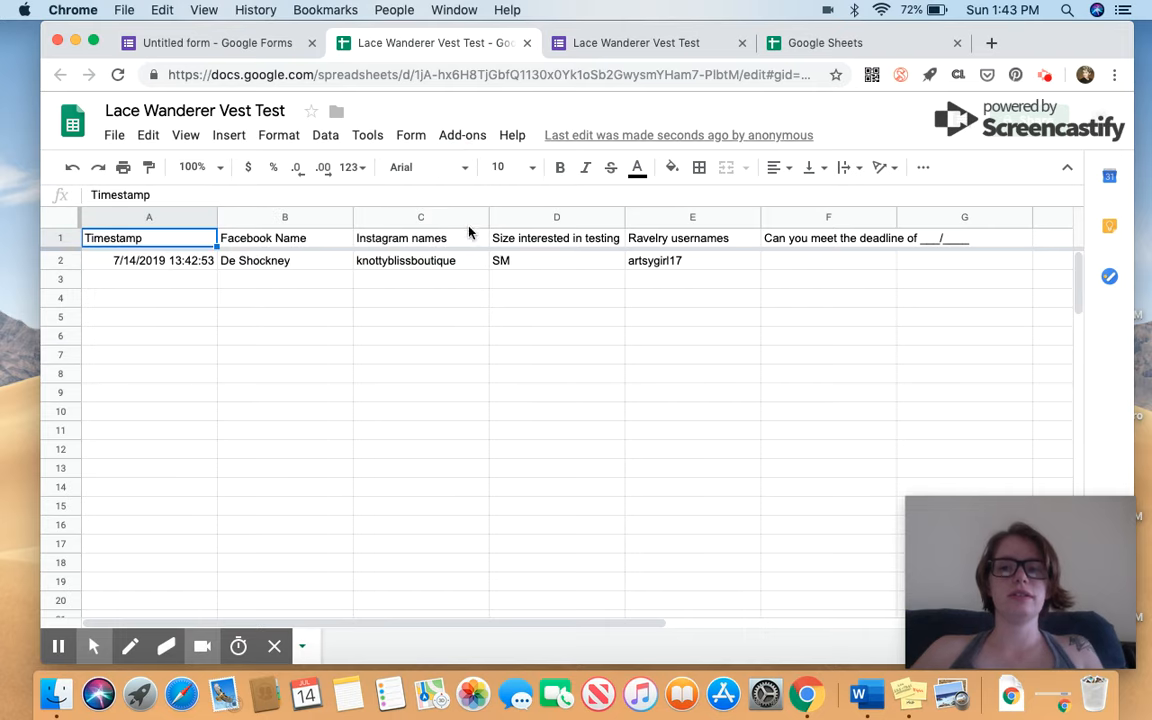
left_click(225, 264)
key("Right")
key("Right")
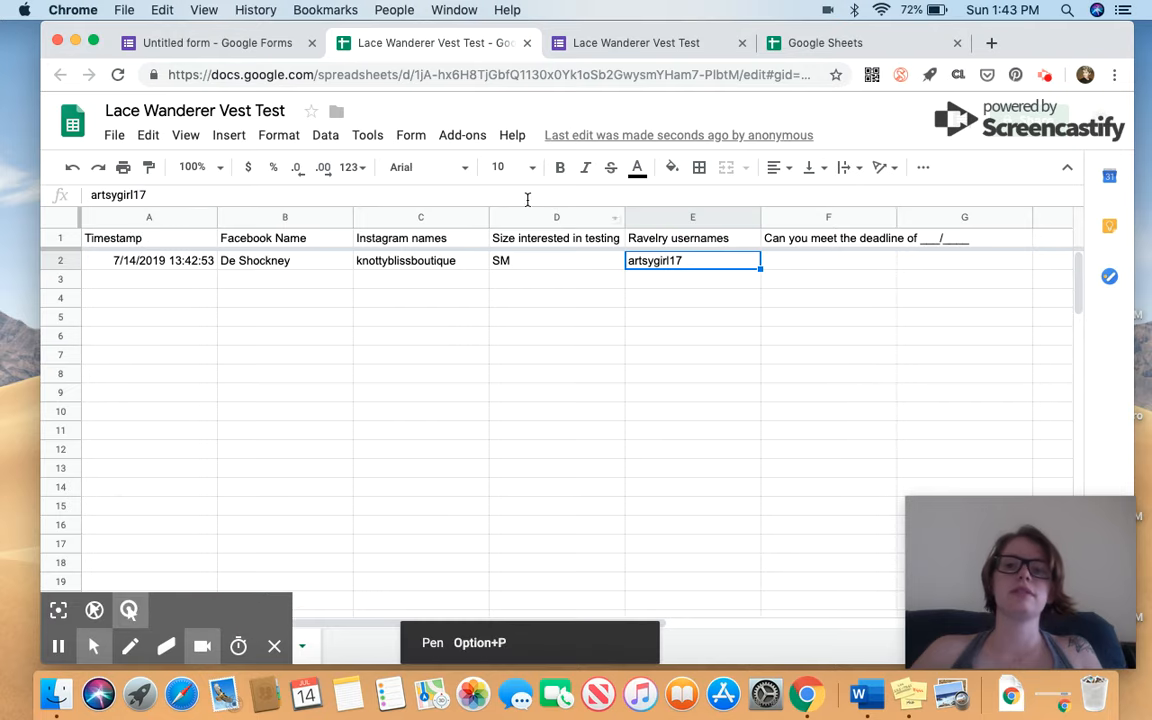
left_click(527, 42)
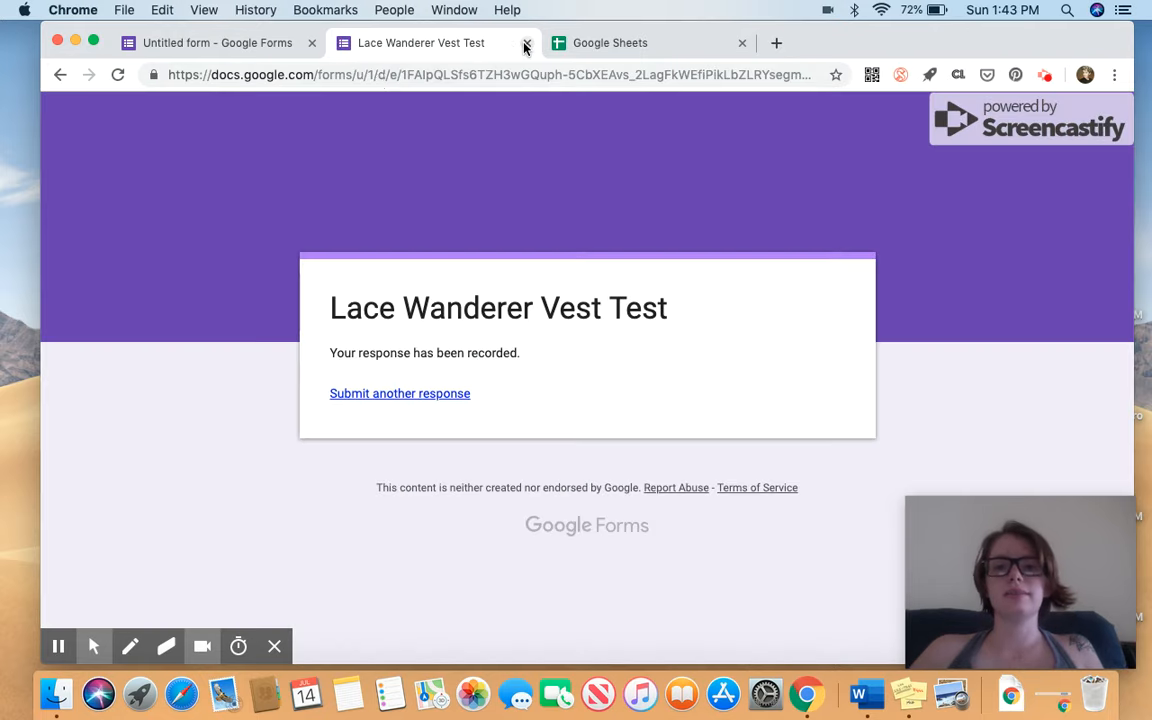
Retitle the untitled form to 'Lace Wanderer Vest Test'.
left_click(285, 44)
scroll(738, 363, "up", 10)
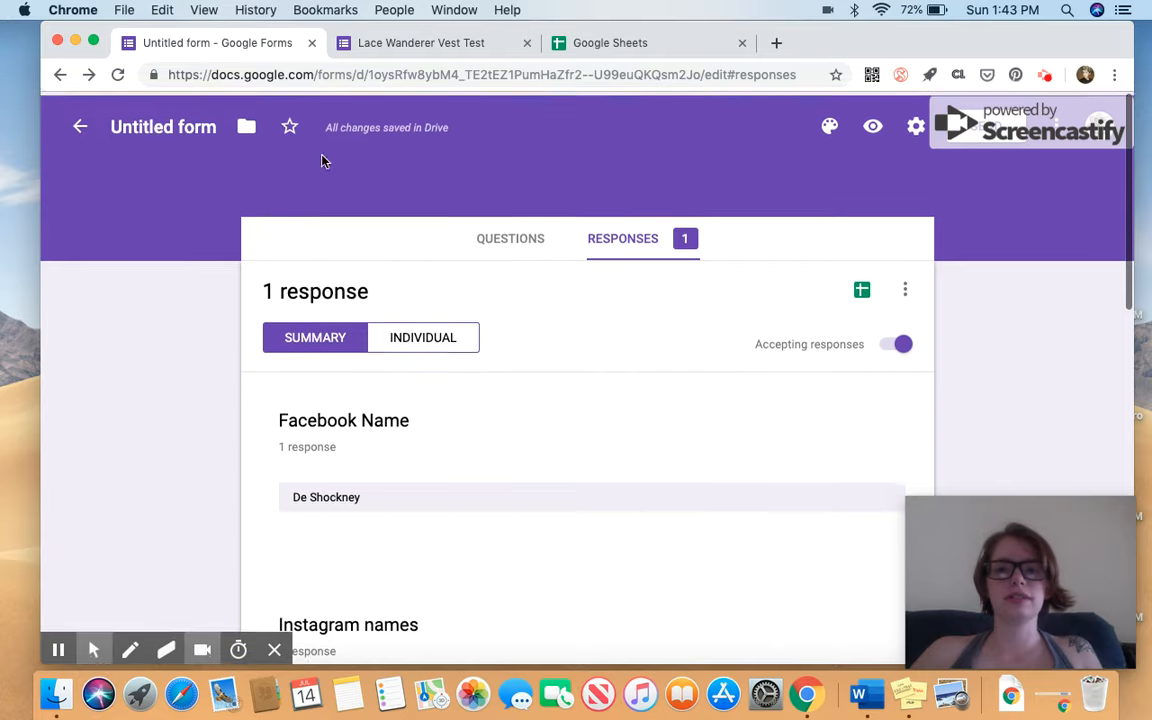
left_click(203, 127)
left_click(411, 180)
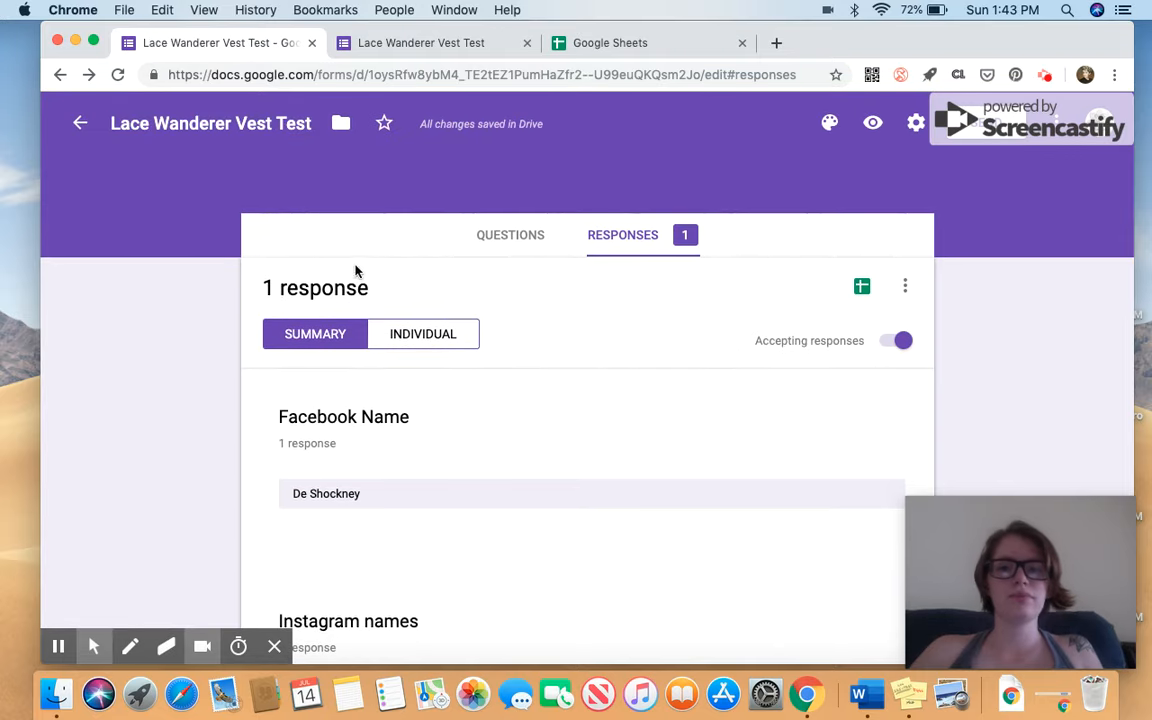
Make the Facebook Name question required.
left_click(506, 240)
scroll(648, 390, "down", 5)
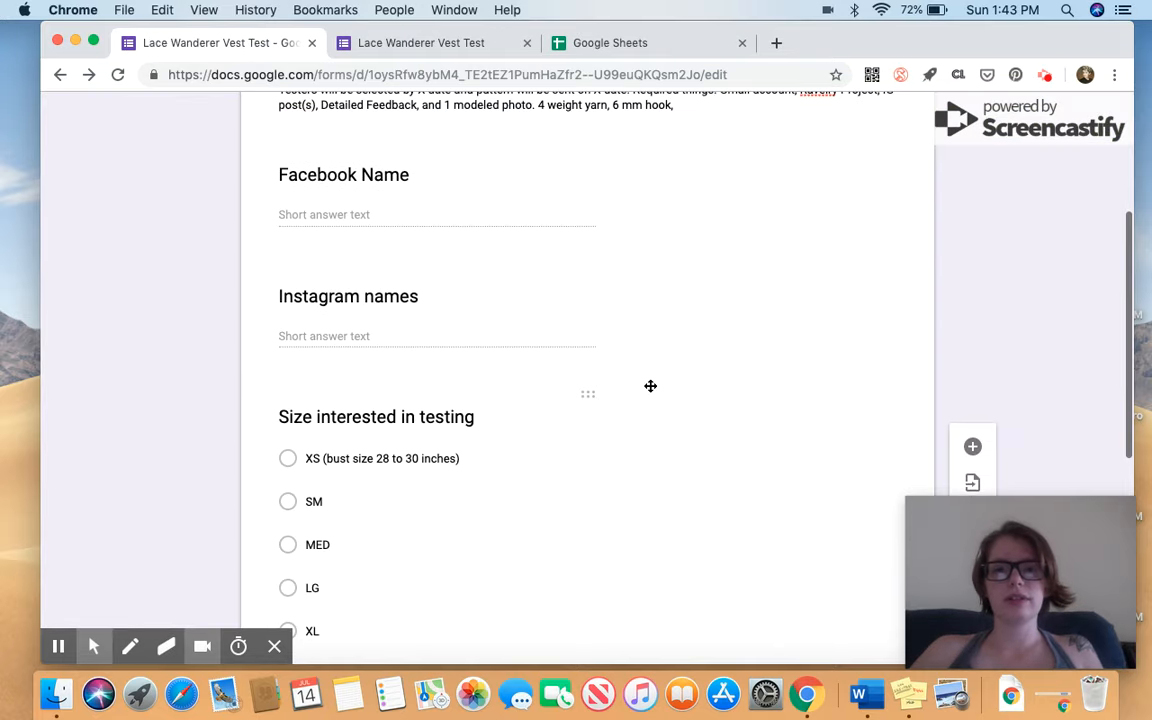
left_click(612, 193)
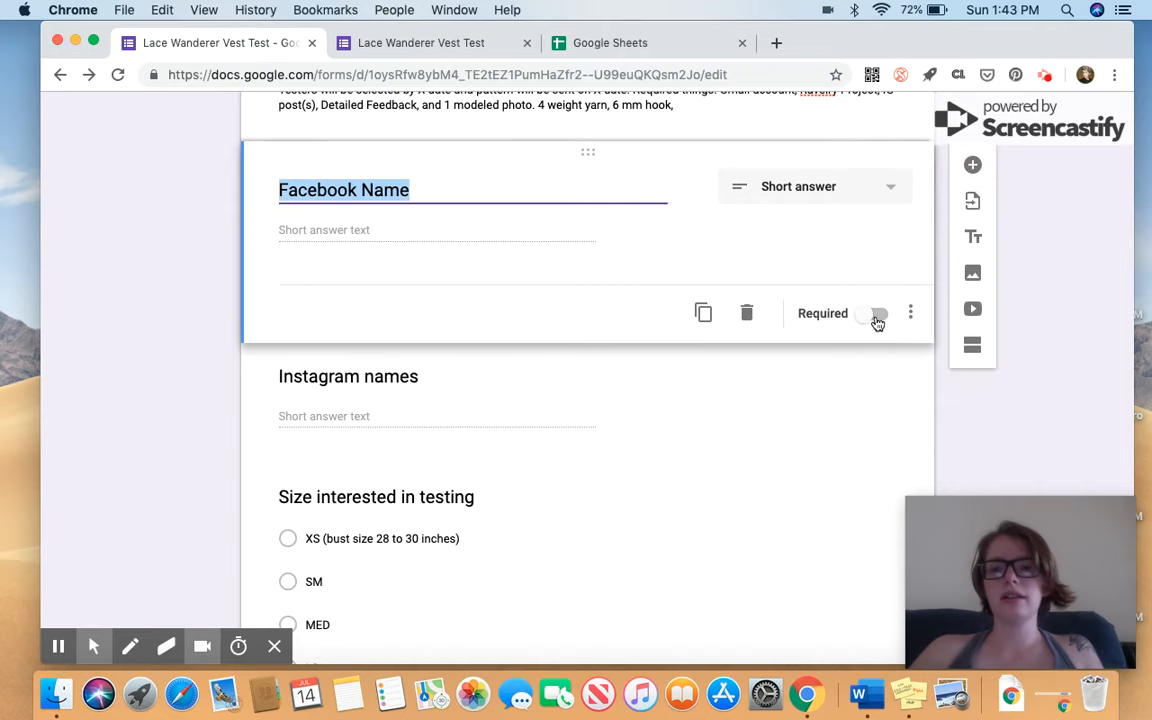
left_click(875, 316)
left_click(872, 318)
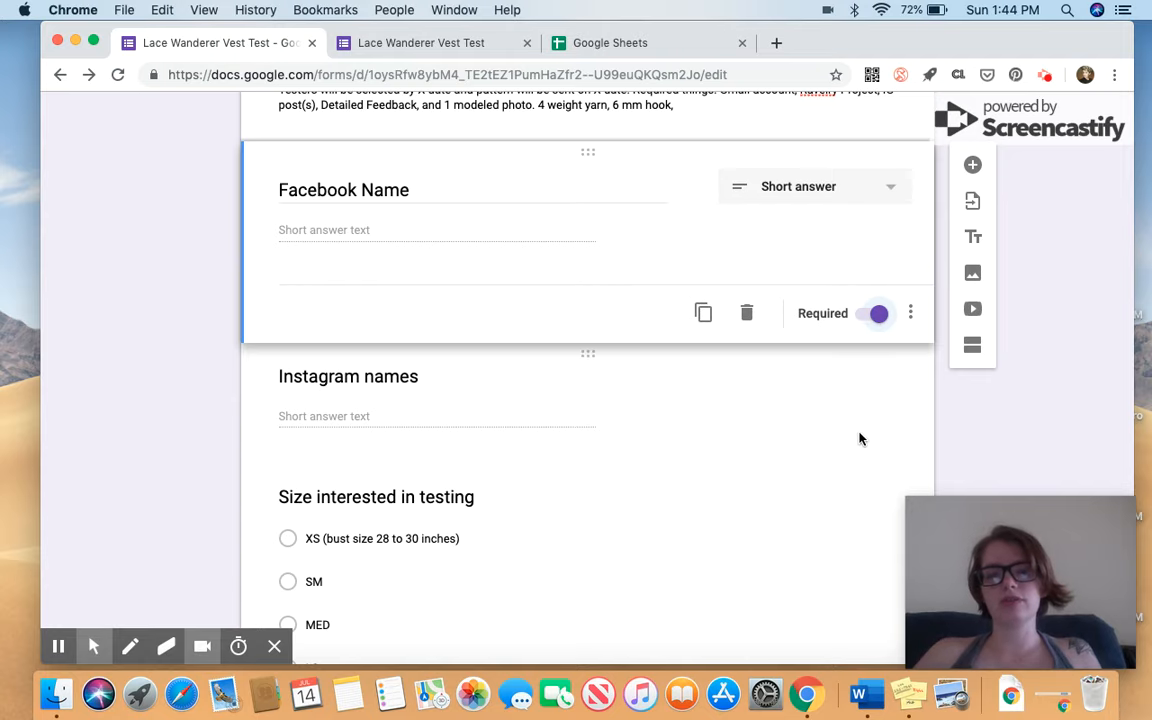
scroll(859, 438, "down", 5)
scroll(859, 438, "up", 8)
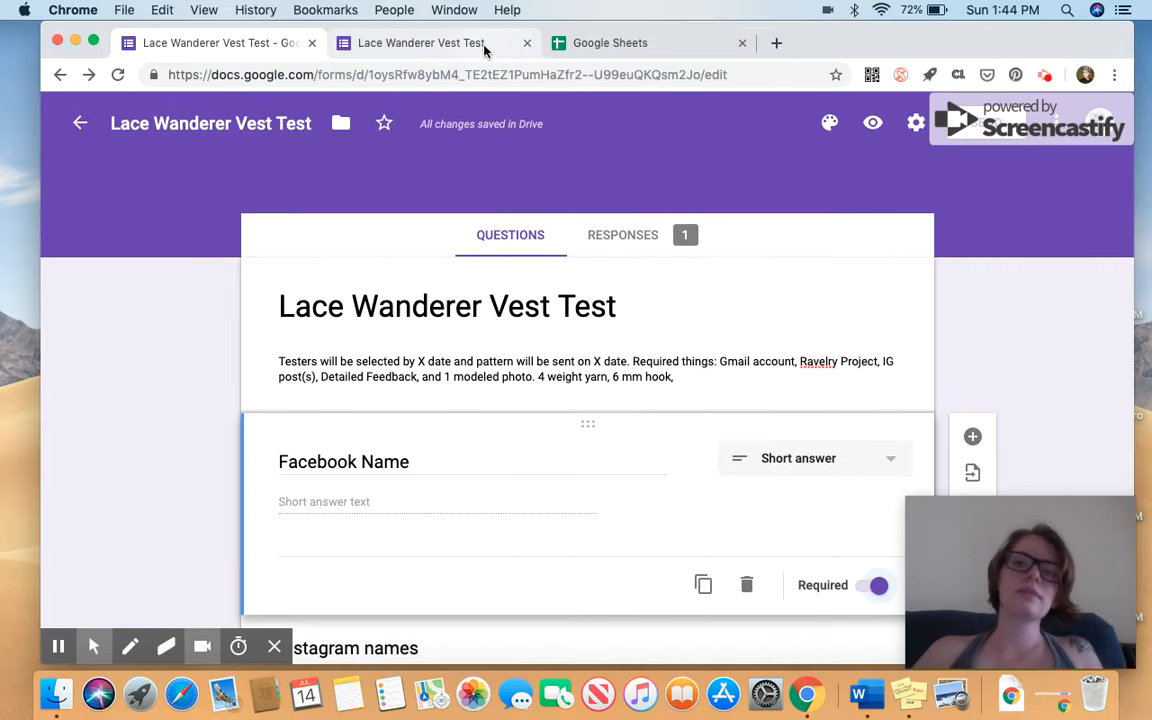
Close the submitted-form confirmation tab and return to the form editor.
left_click(497, 43)
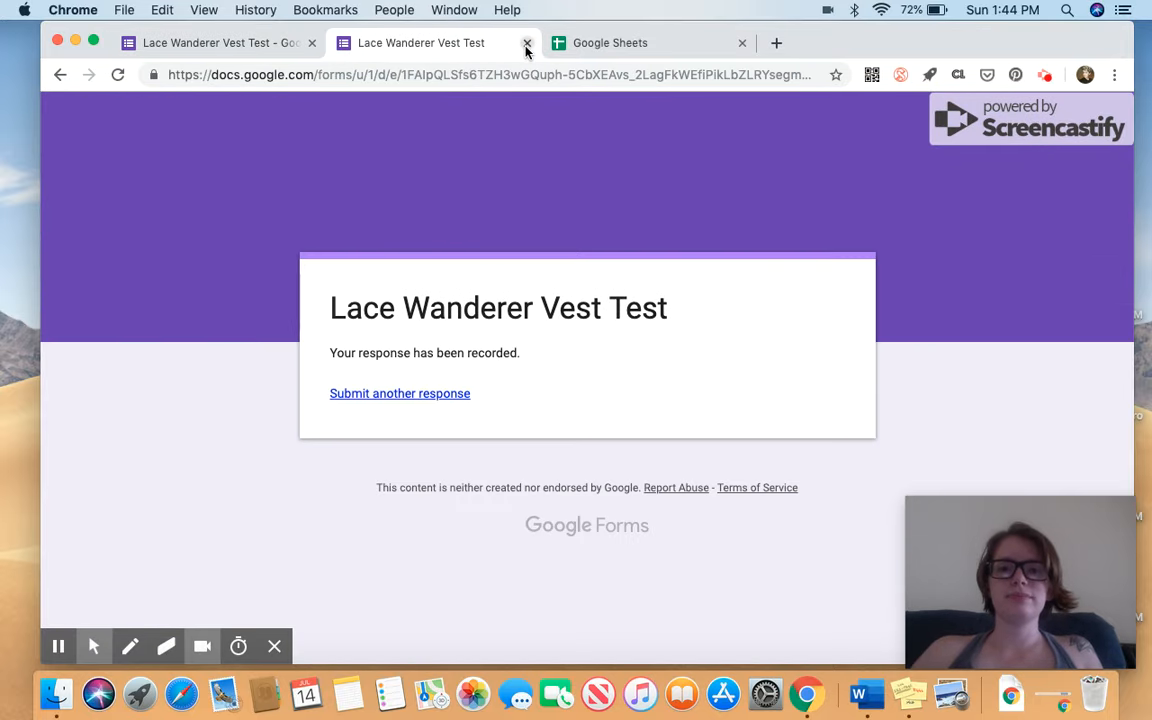
left_click(527, 44)
left_click(238, 45)
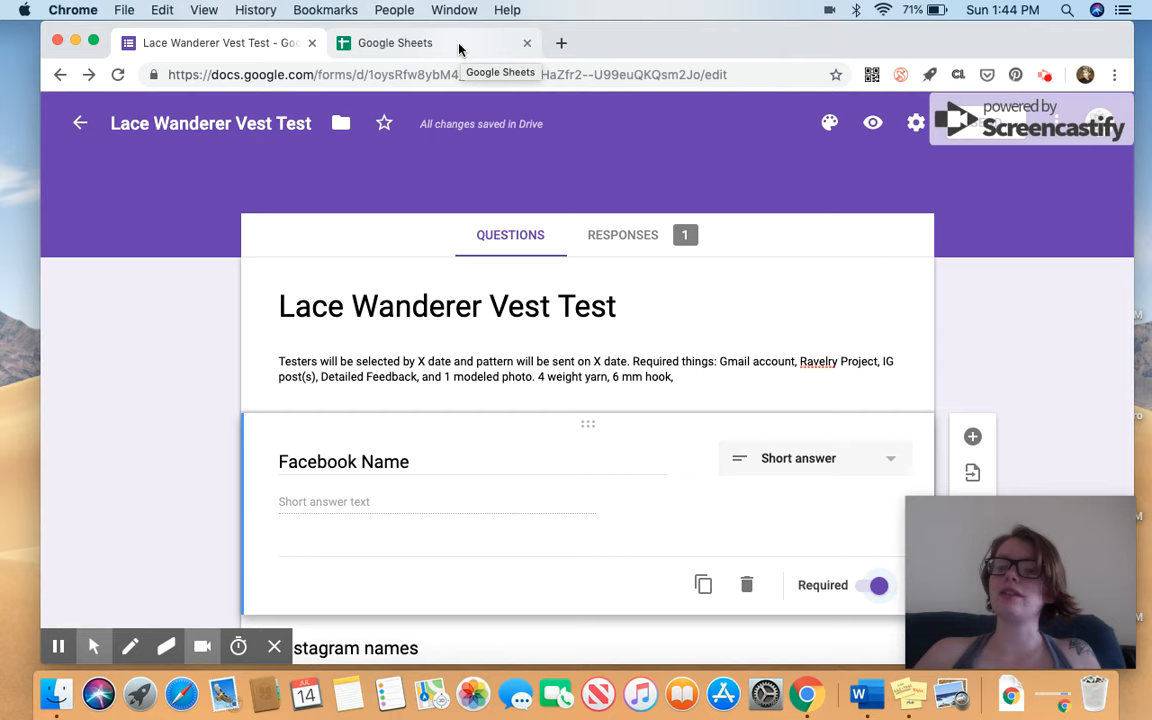
left_click(1043, 75)
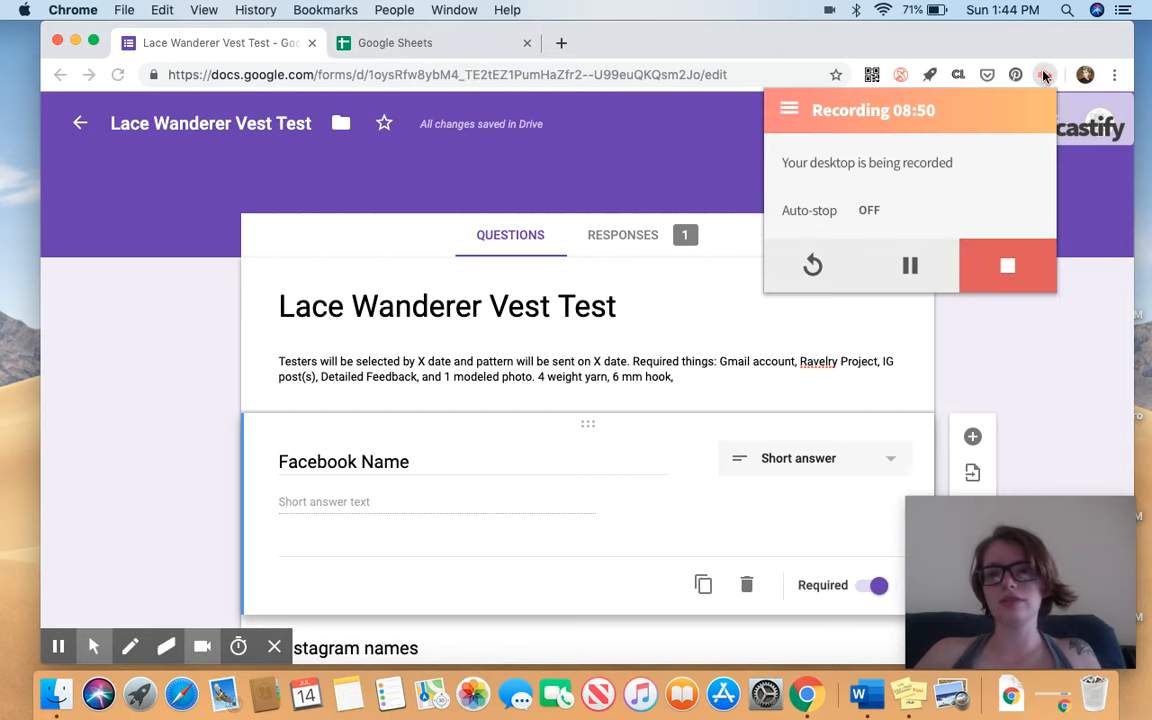